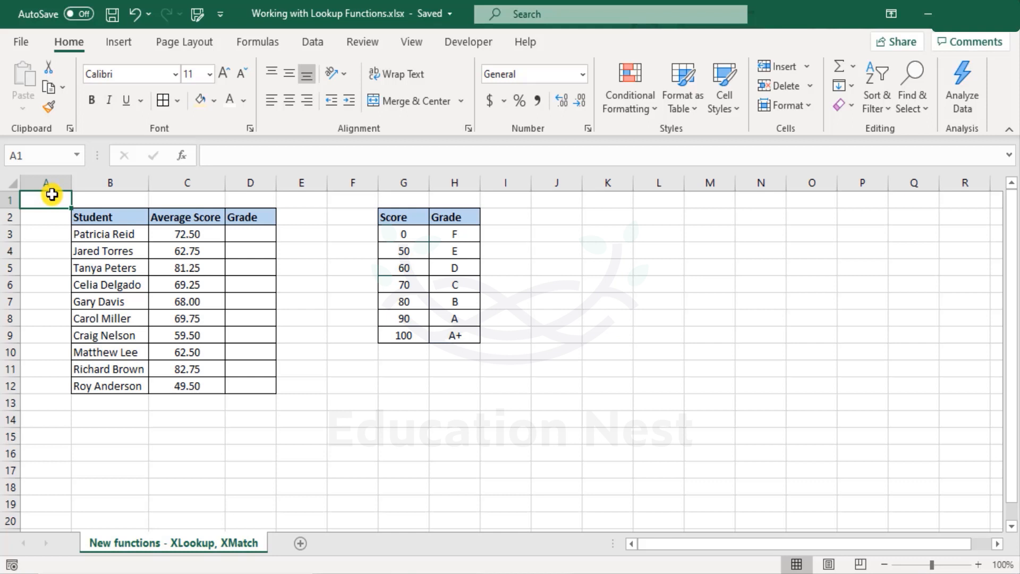
Enter the labels XLOOKUP in B15 and XMATCH in B16
{"action": "left_click", "coordinate": [112, 438]}
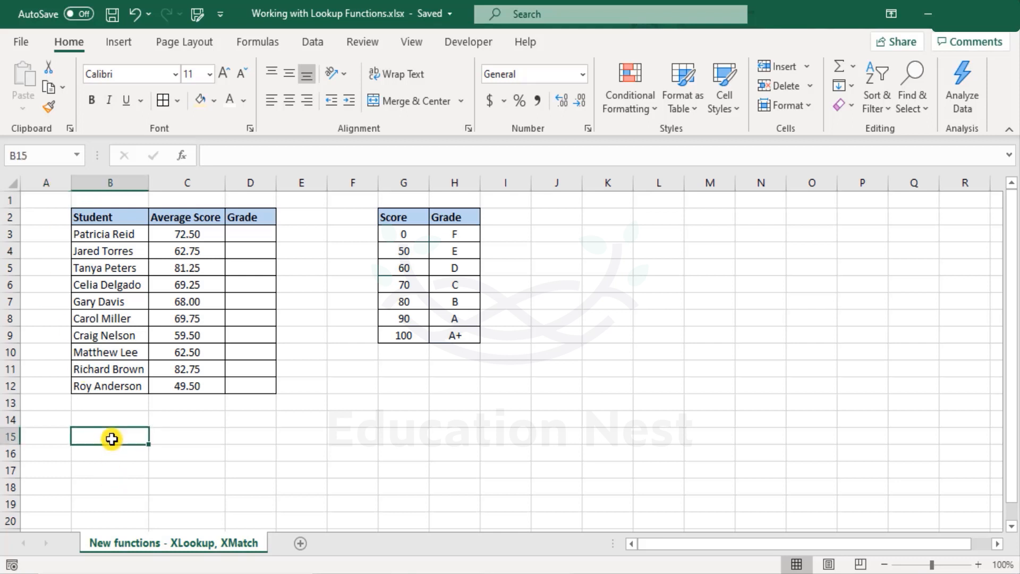
{"action": "type", "text": "XLOO"}
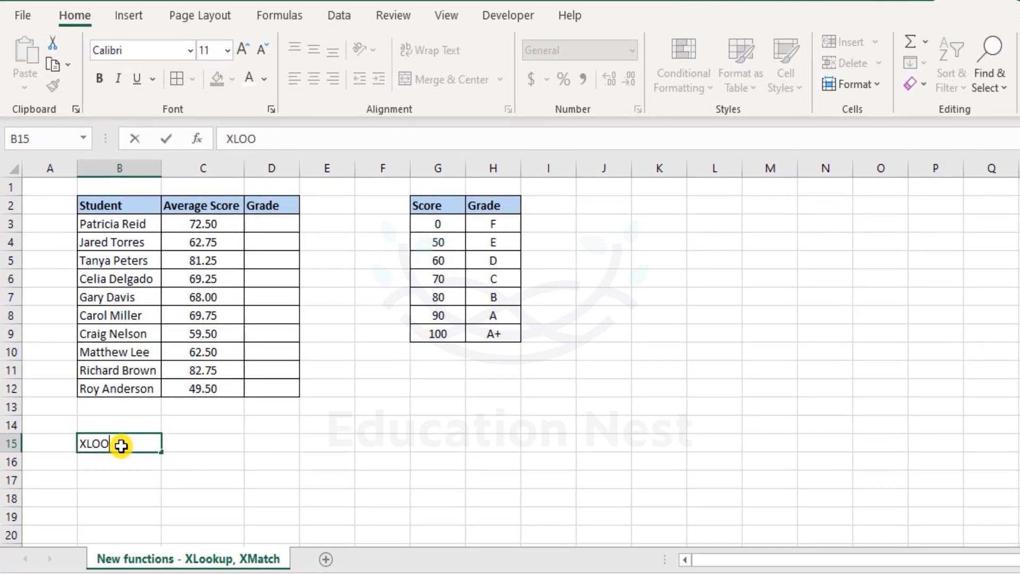
{"action": "key", "text": "Return"}
{"action": "type", "text": "XMATCH"}
{"action": "key", "text": "Return"}
Move to cell D3, beside the first average score in C3
{"action": "left_click", "coordinate": [122, 446]}
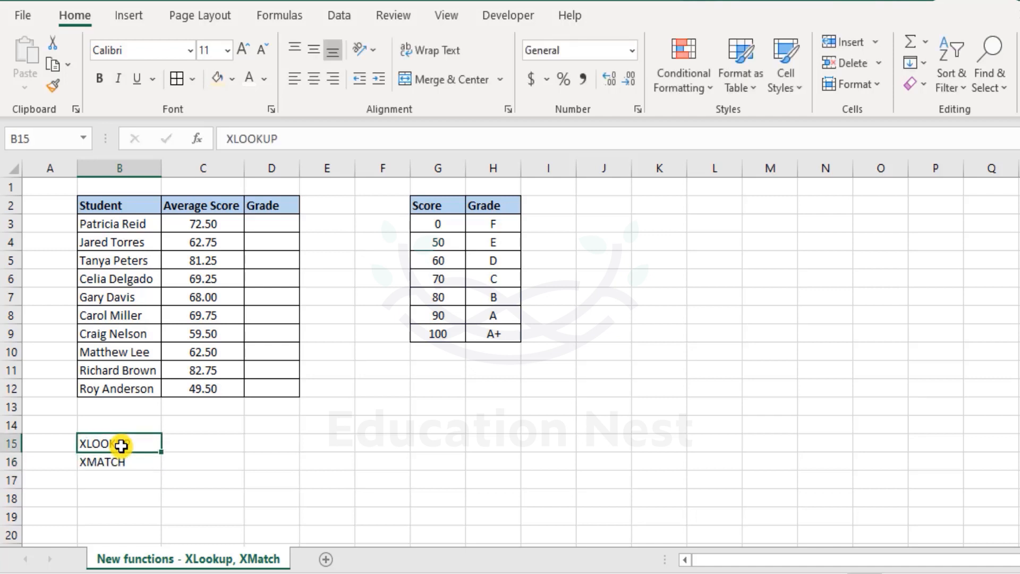
{"action": "key", "text": "Right"}
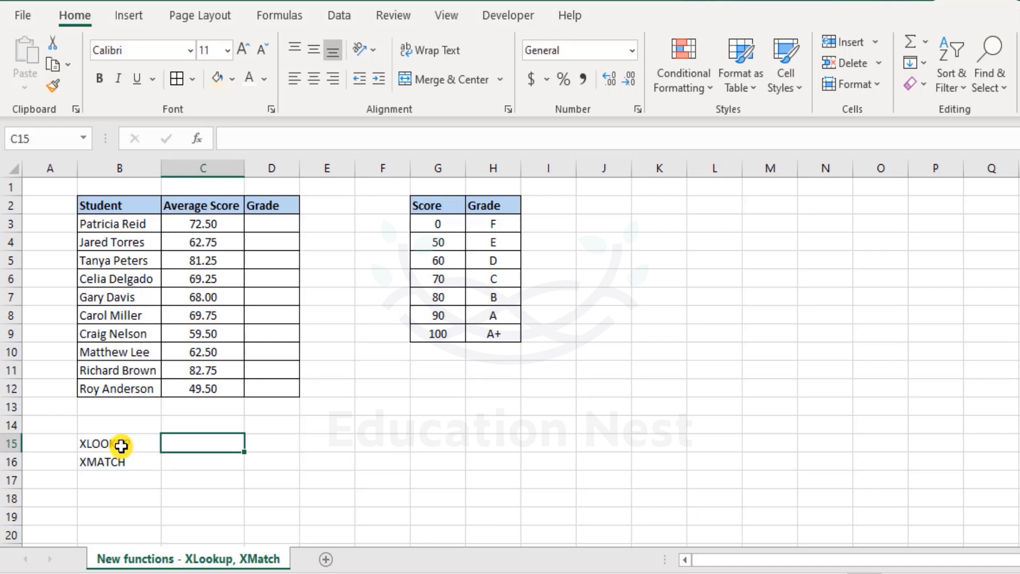
{"action": "key", "text": "Up"}
{"action": "key", "text": "Up"}
{"action": "key", "text": "Up"}
{"action": "key", "text": "Up"}
{"action": "key", "text": "Up"}
{"action": "key", "text": "Up"}
{"action": "key", "text": "Up"}
{"action": "key", "text": "Up"}
{"action": "key", "text": "Up"}
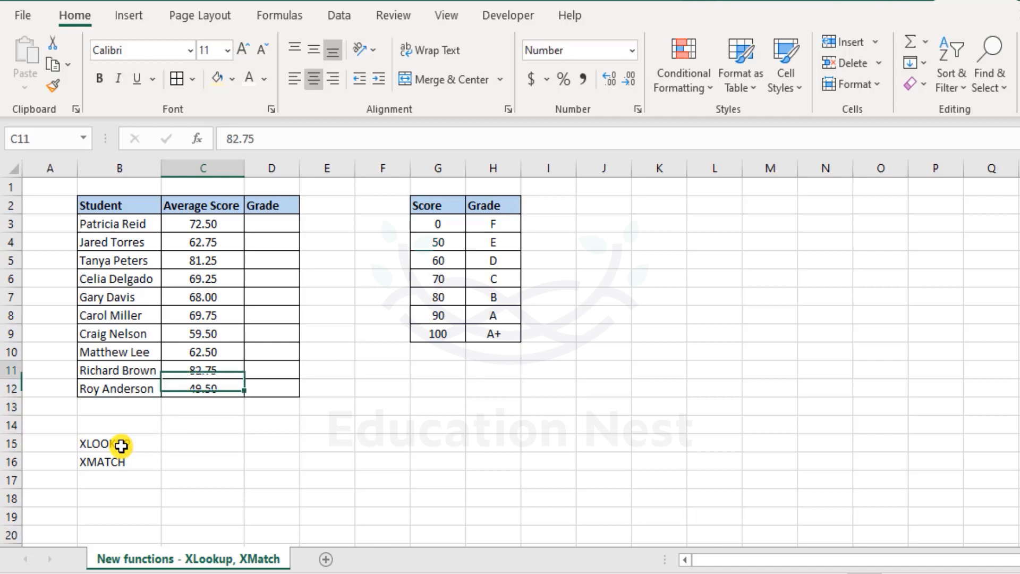
{"action": "key", "text": "Up"}
{"action": "key", "text": "Up"}
{"action": "key", "text": "Up"}
{"action": "key", "text": "Right"}
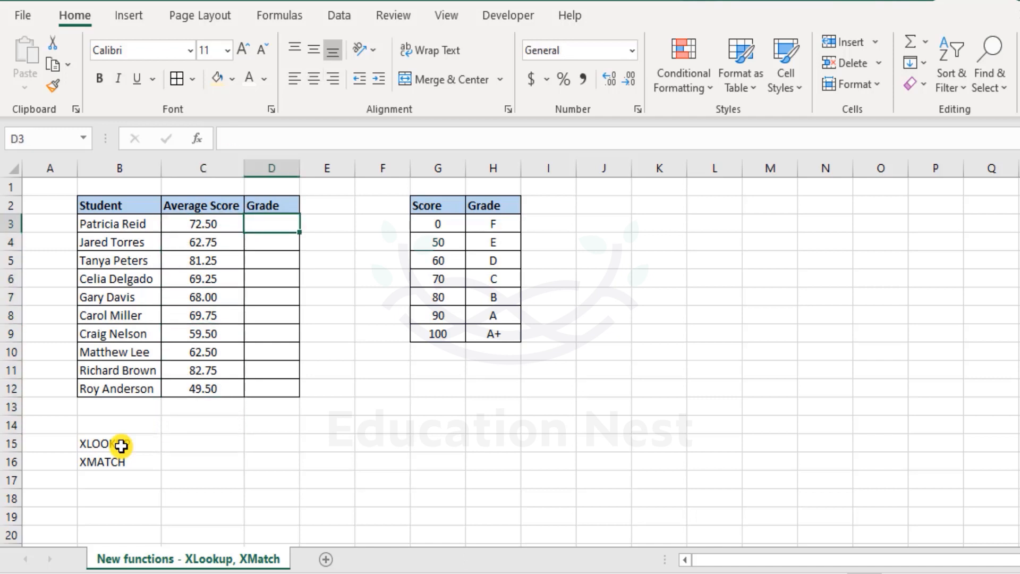
Start =XLOOKUP( in D3 with C3 as the lookup value
{"action": "type", "text": "="}
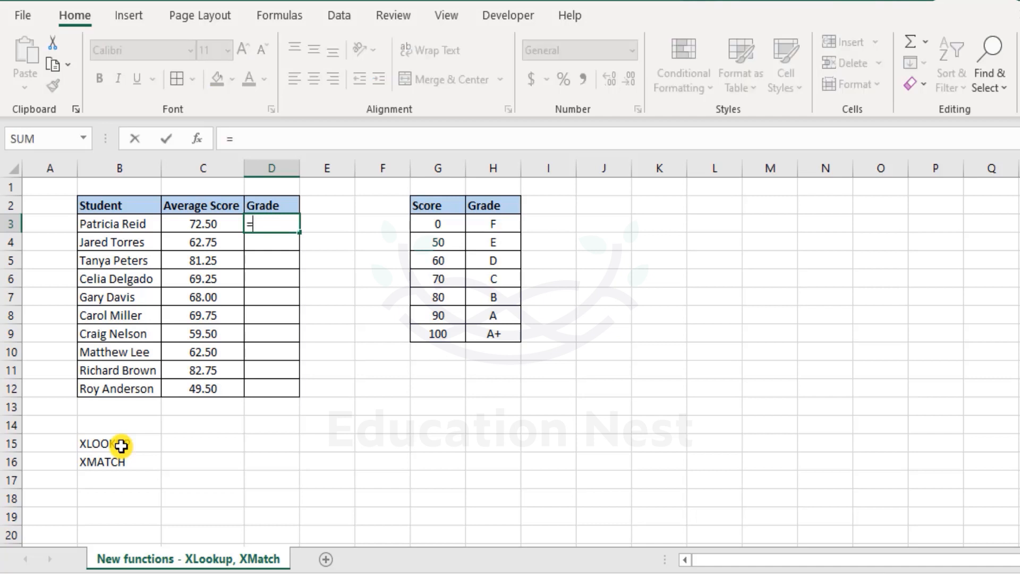
{"action": "key", "text": "Escape"}
{"action": "type", "text": "=xl"}
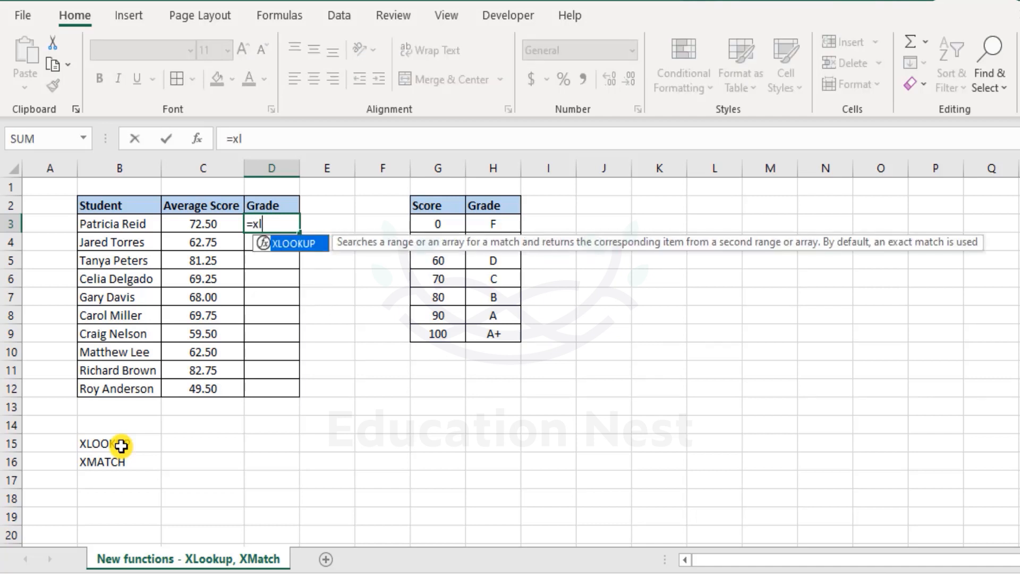
{"action": "key", "text": "Tab"}
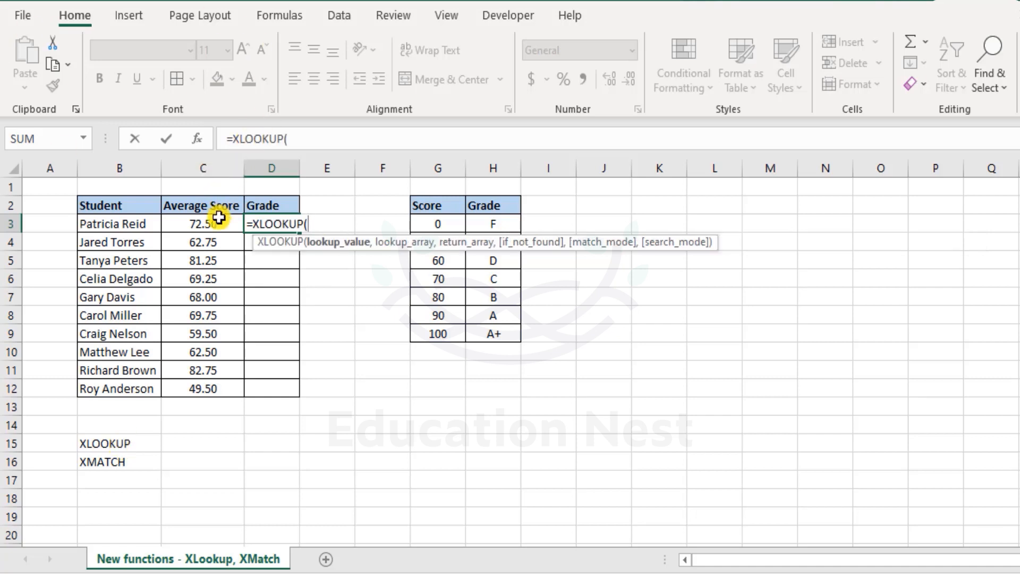
{"action": "left_click", "coordinate": [217, 219]}
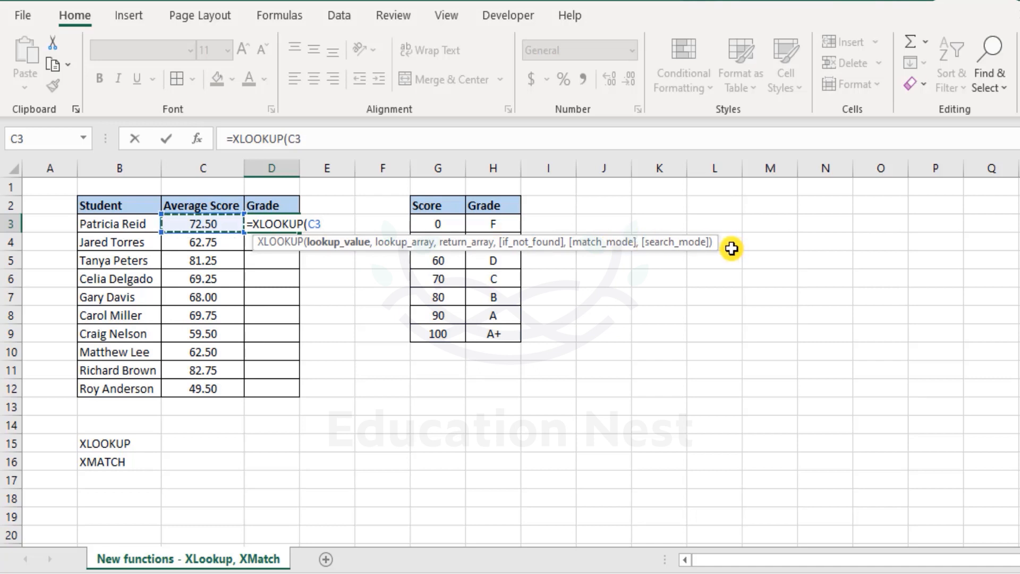
{"action": "type", "text": ","}
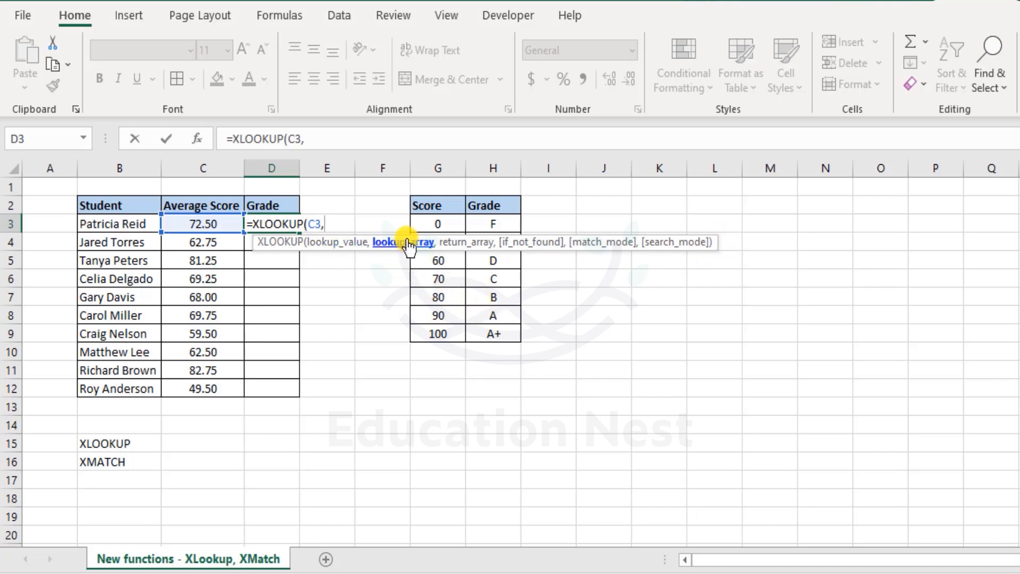
Add G3:G9 as the lookup range and H3:H9 as the return range
{"action": "left_click_drag", "start_coordinate": [439, 222], "coordinate": [445, 334]}
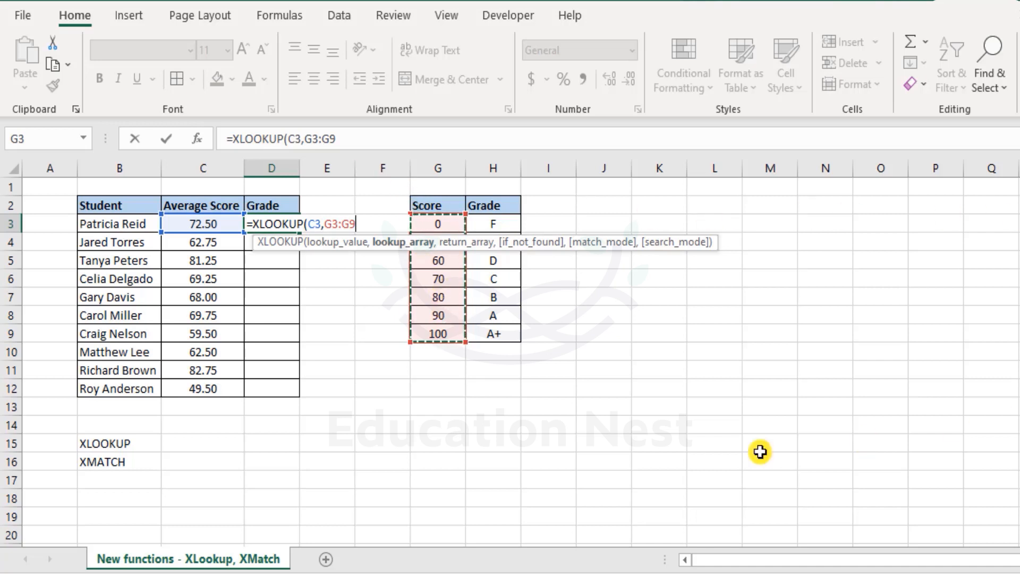
{"action": "left_click_drag", "start_coordinate": [443, 222], "coordinate": [441, 334]}
{"action": "type", "text": ","}
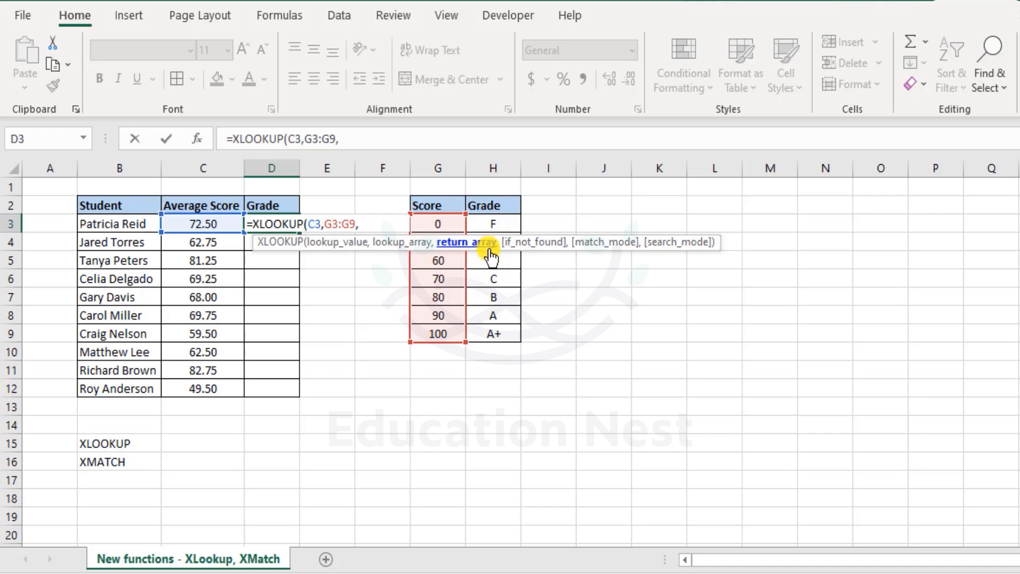
{"action": "left_click_drag", "start_coordinate": [497, 221], "coordinate": [509, 337]}
{"action": "type", "text": ","}
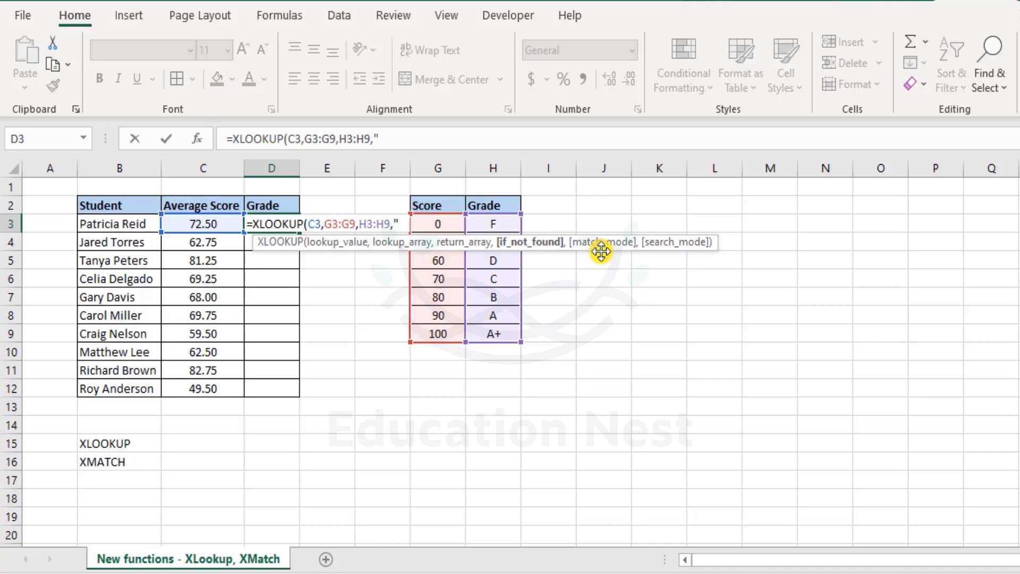
Enter "Out of Range" as the if-not-found text, followed by a comma
{"action": "type", "text": "uts"}
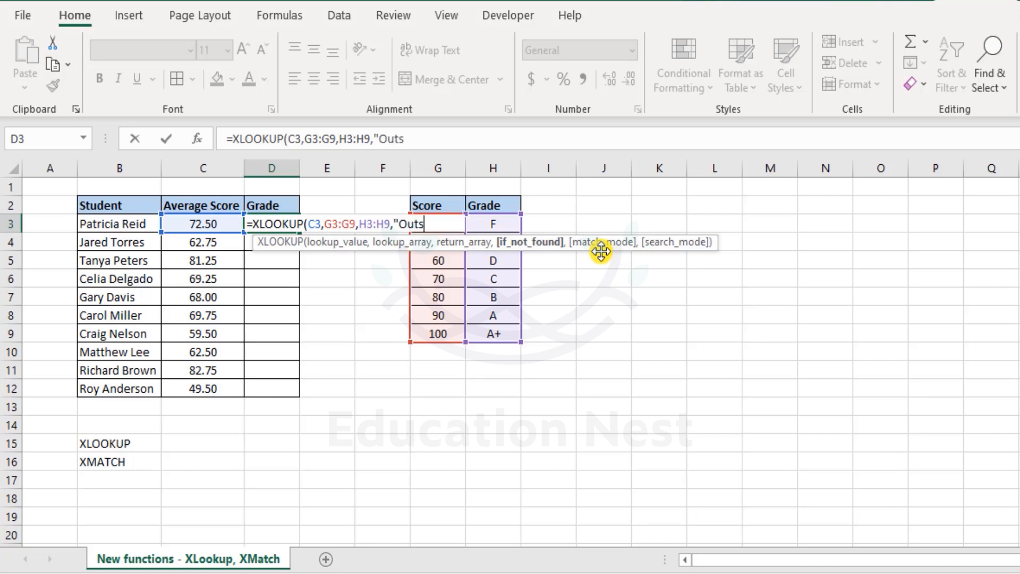
{"action": "type", "text": "ide Range"}
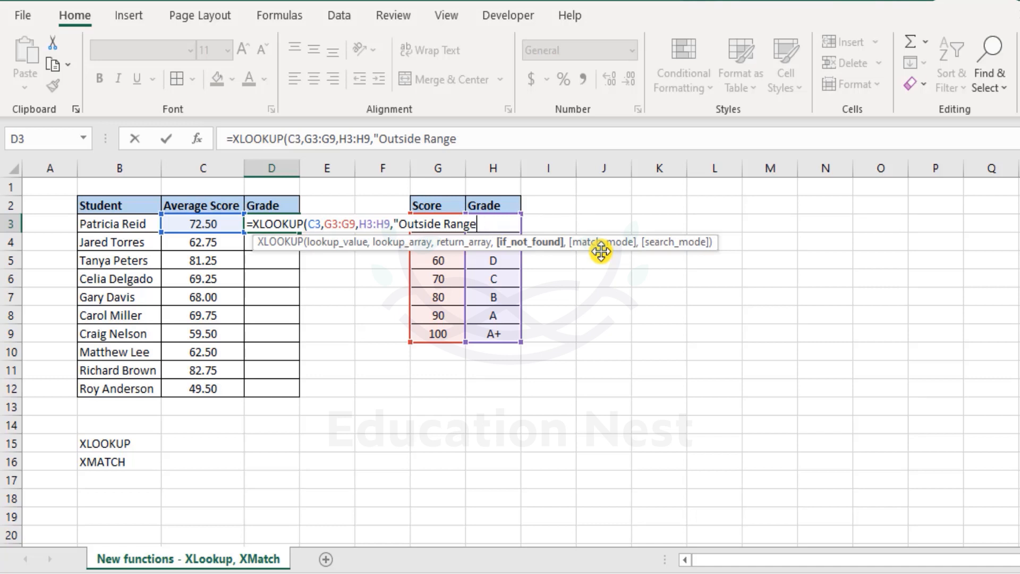
{"action": "key", "text": "BackSpace"}
{"action": "key", "text": "BackSpace"}
{"action": "key", "text": "BackSpace"}
{"action": "key", "text": "BackSpace"}
{"action": "key", "text": "BackSpace"}
{"action": "key", "text": "BackSpace"}
{"action": "key", "text": "BackSpace"}
{"action": "key", "text": "BackSpace"}
{"action": "key", "text": "BackSpace"}
{"action": "key", "text": "BackSpace"}
{"action": "key", "text": "BackSpace"}
{"action": "type", "text": "NA"}
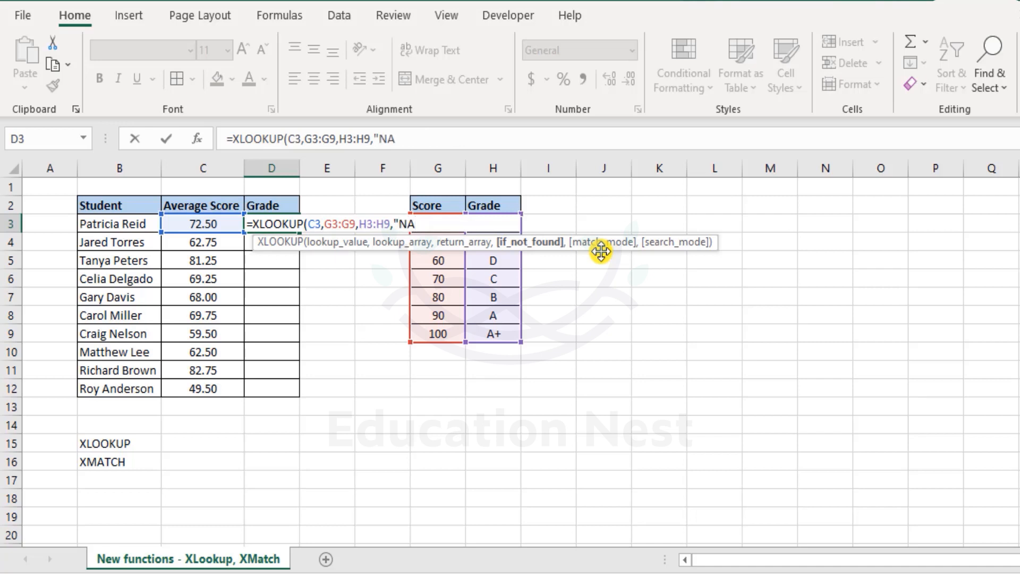
{"action": "key", "text": "BackSpace"}
{"action": "key", "text": "BackSpace"}
{"action": "type", "text": "O"}
{"action": "type", "text": "tu"}
{"action": "type", "text": "ut of Range"}
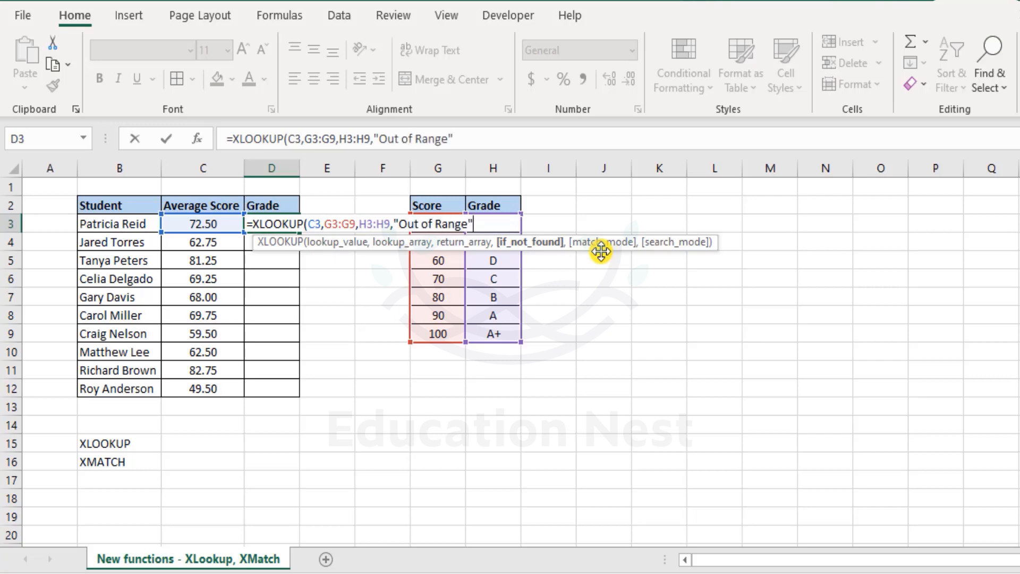
{"action": "type", "text": ","}
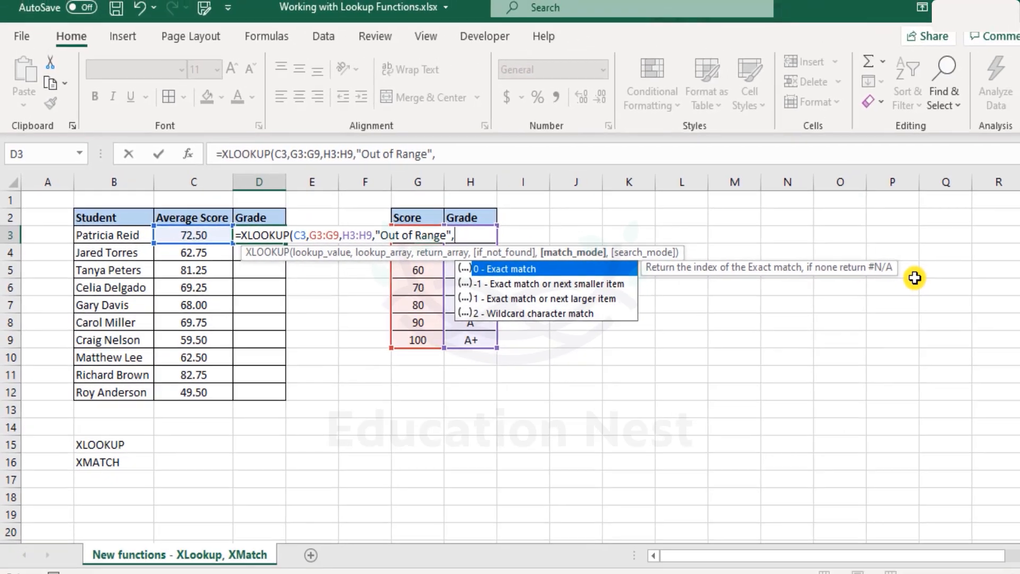
Choose match mode -1, exact match or next smaller item, from the options list
{"action": "key", "text": "Down"}
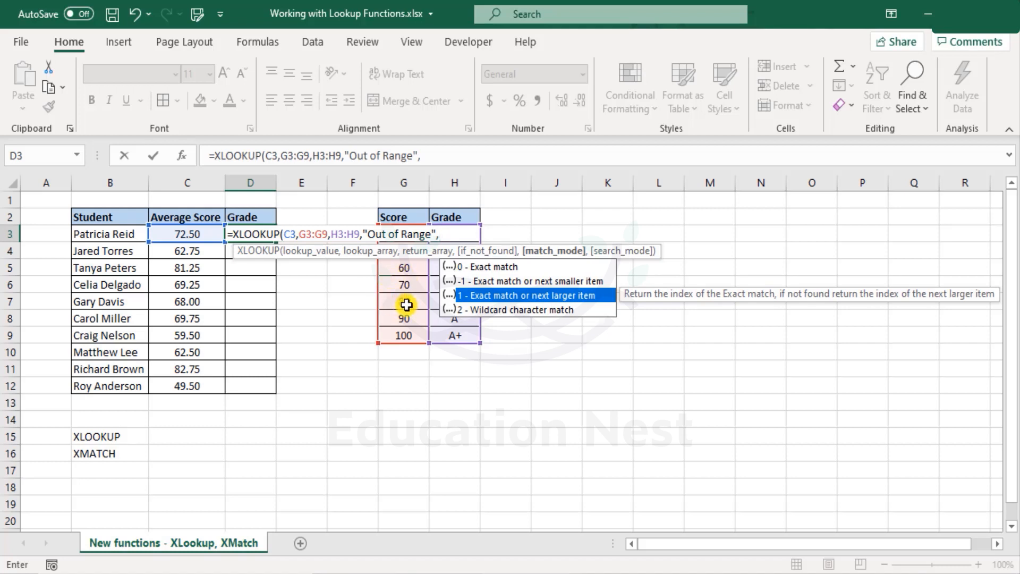
{"action": "key", "text": "Down"}
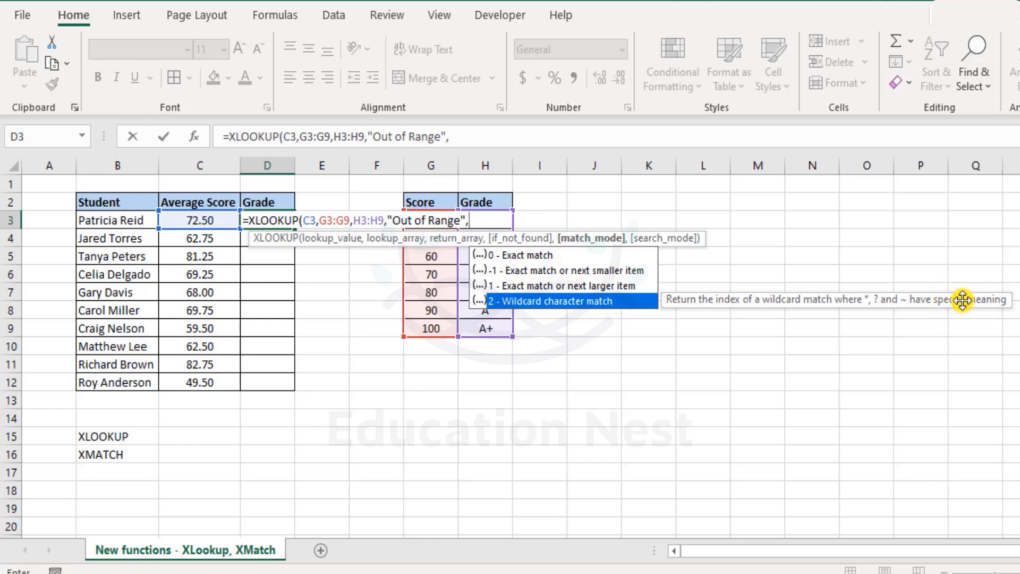
{"action": "key", "text": "Up"}
{"action": "key", "text": "Up"}
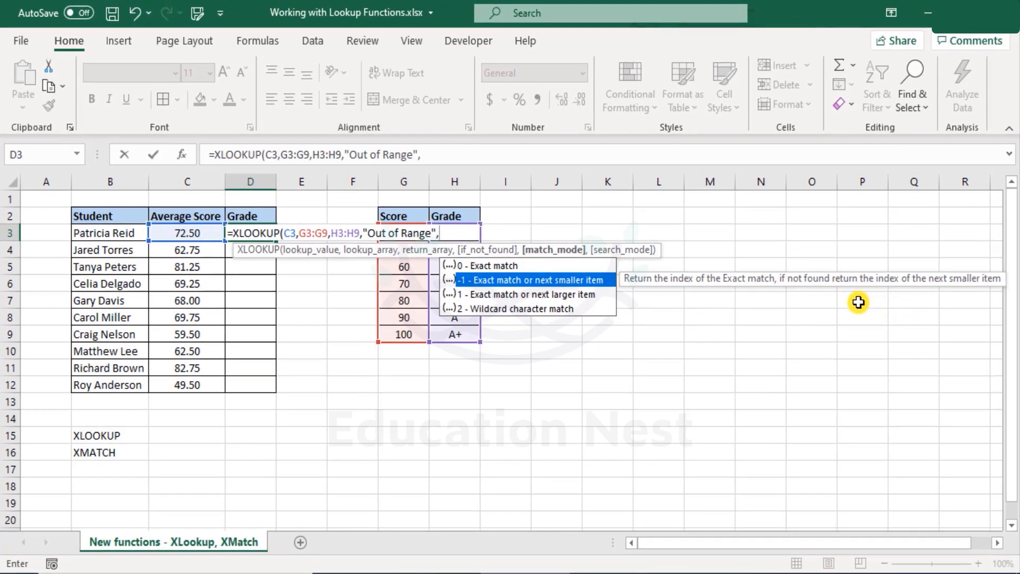
{"action": "key", "text": "Tab"}
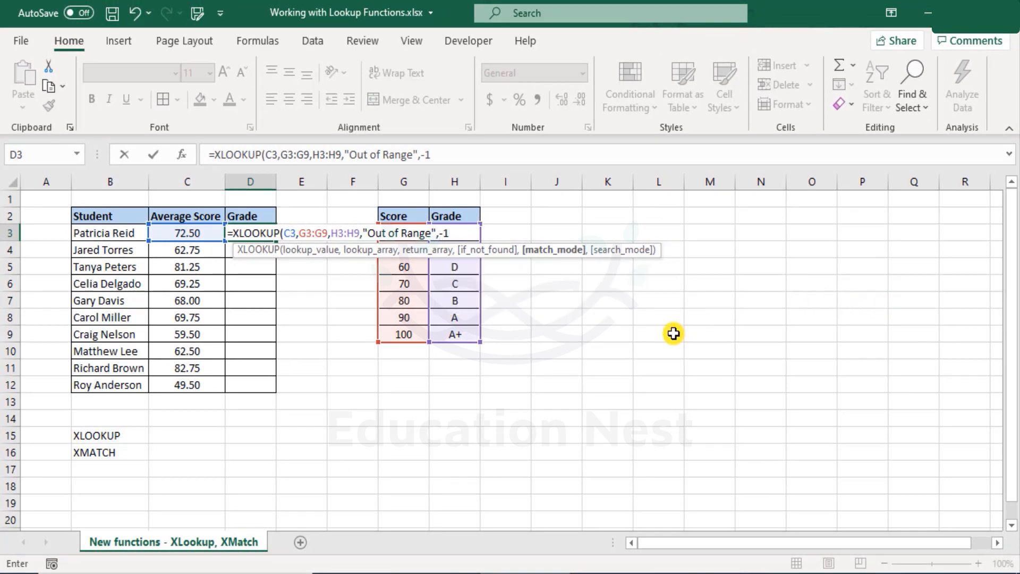
Add search mode 1 (first-to-last), close and enter the formula, showing grade C for 72.50
{"action": "type", "text": ","}
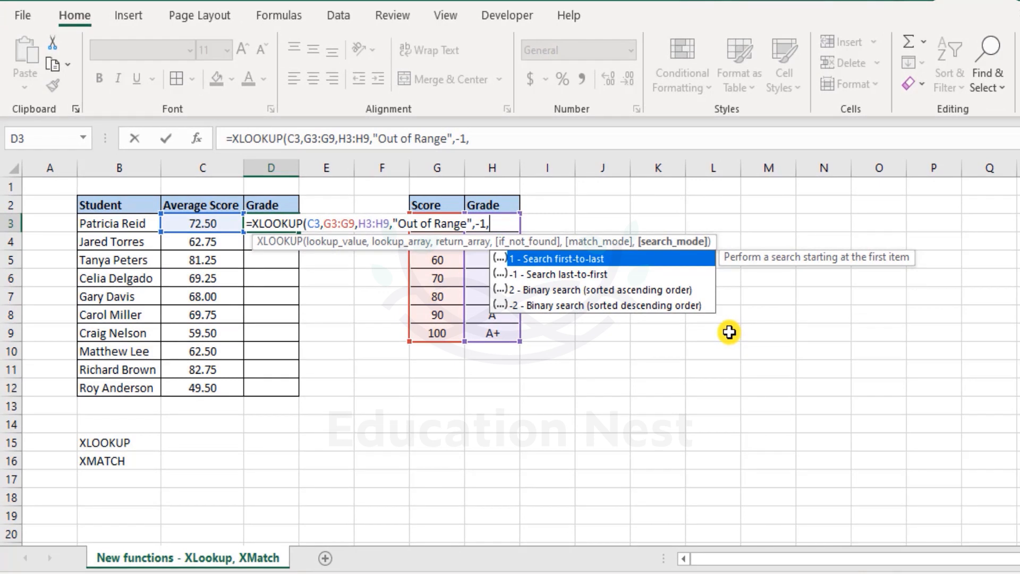
{"action": "key", "text": "Down"}
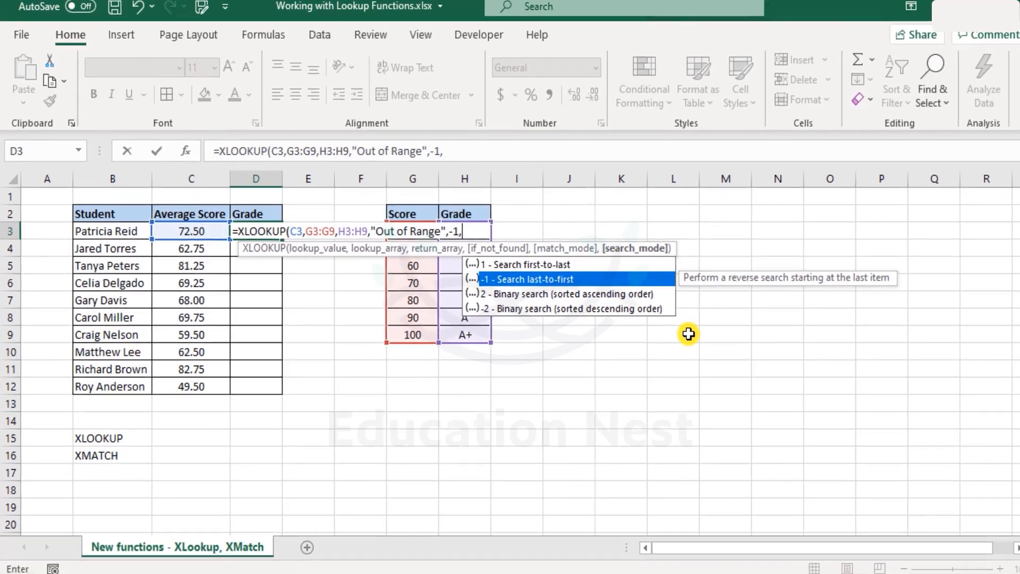
{"action": "key", "text": "Down"}
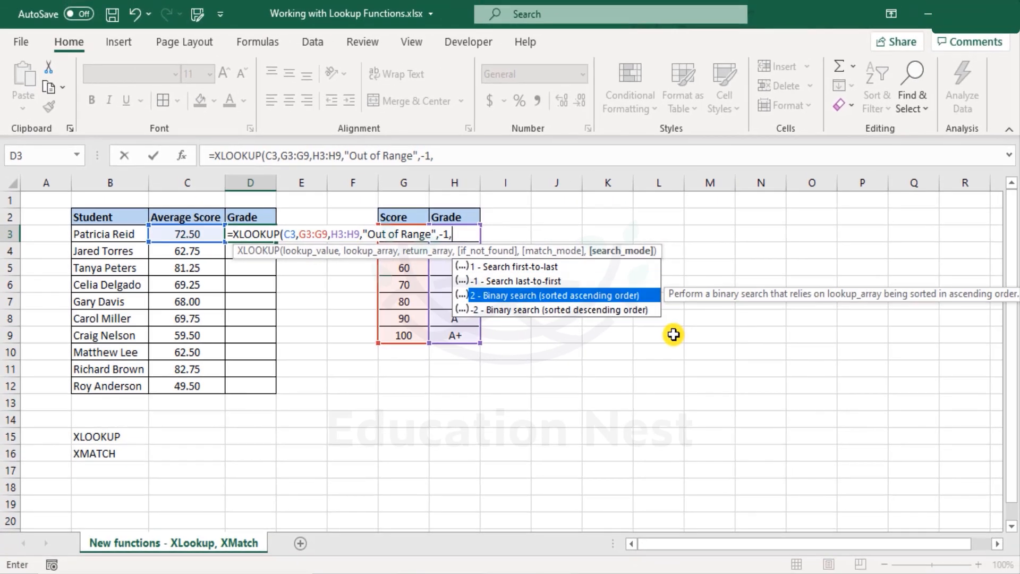
{"action": "key", "text": "Down"}
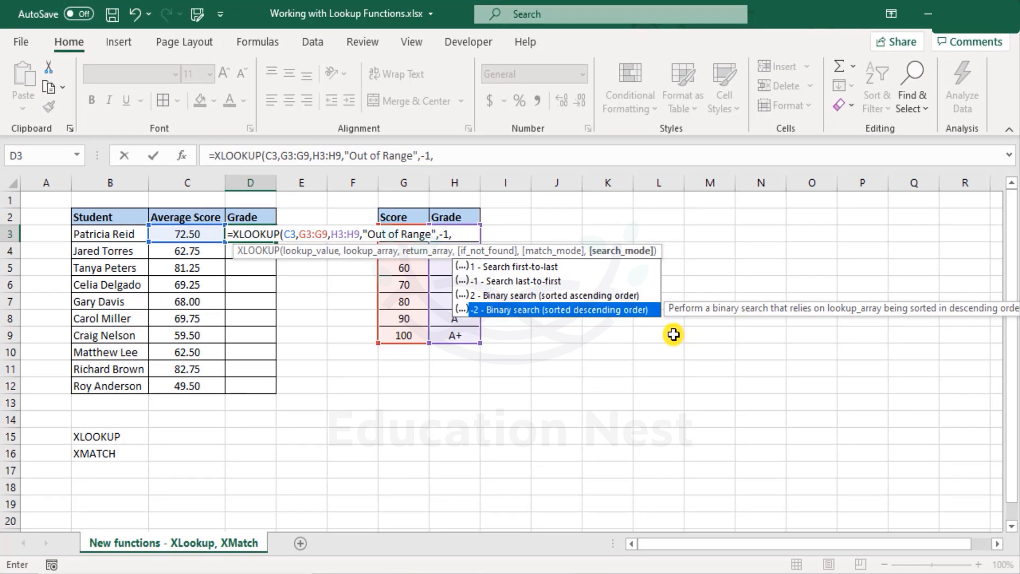
{"action": "key", "text": "Up"}
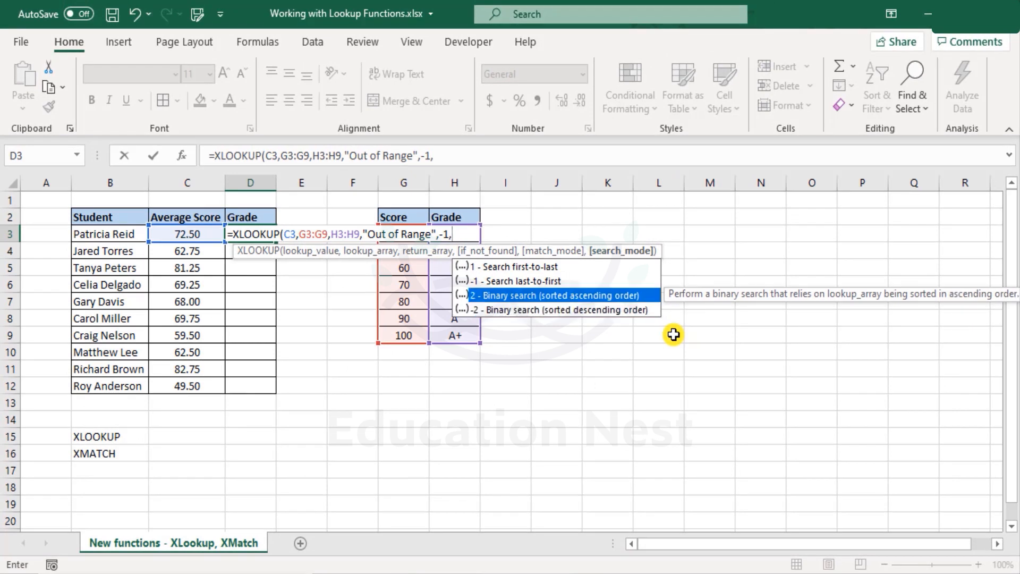
{"action": "key", "text": "Up"}
{"action": "key", "text": "Up"}
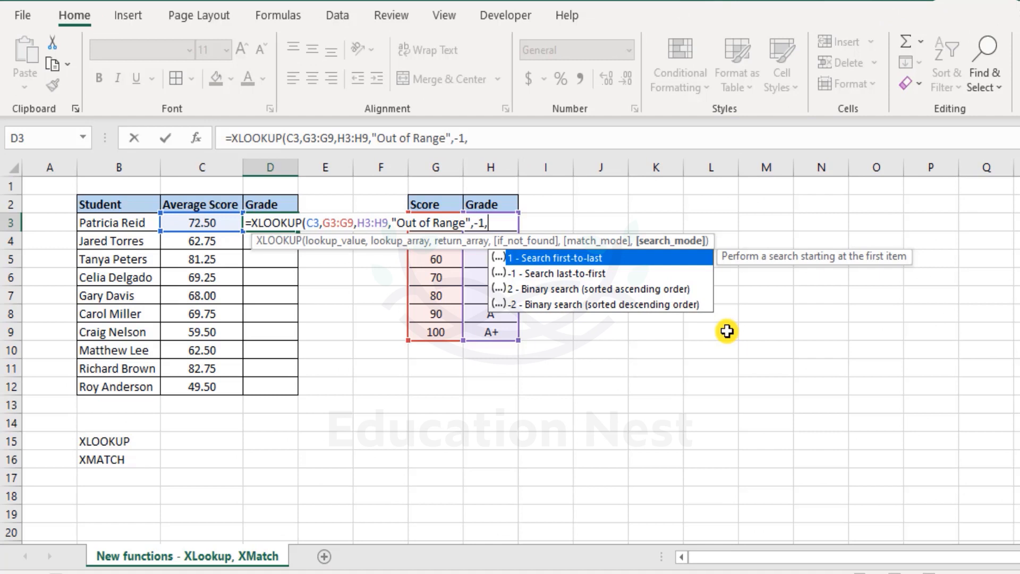
{"action": "key", "text": "Tab"}
{"action": "type", "text": ")"}
{"action": "key", "text": "Return"}
{"action": "key", "text": "Up"}
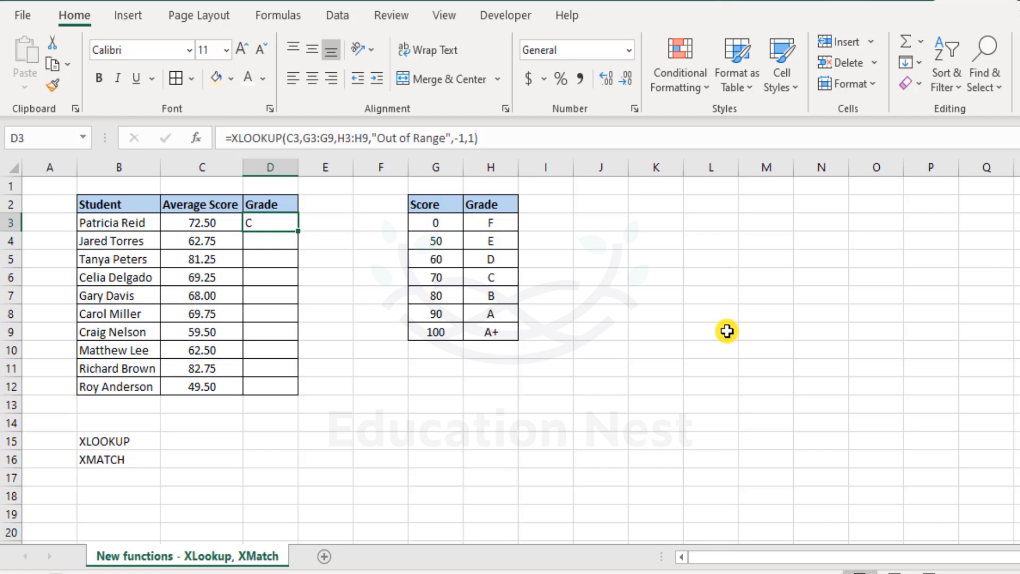
Change D3's match mode to 1, exact match or next larger item, and commit
{"action": "key", "text": "F2"}
{"action": "key", "text": "Left"}
{"action": "key", "text": "Left"}
{"action": "key", "text": "Left"}
{"action": "key", "text": "Left"}
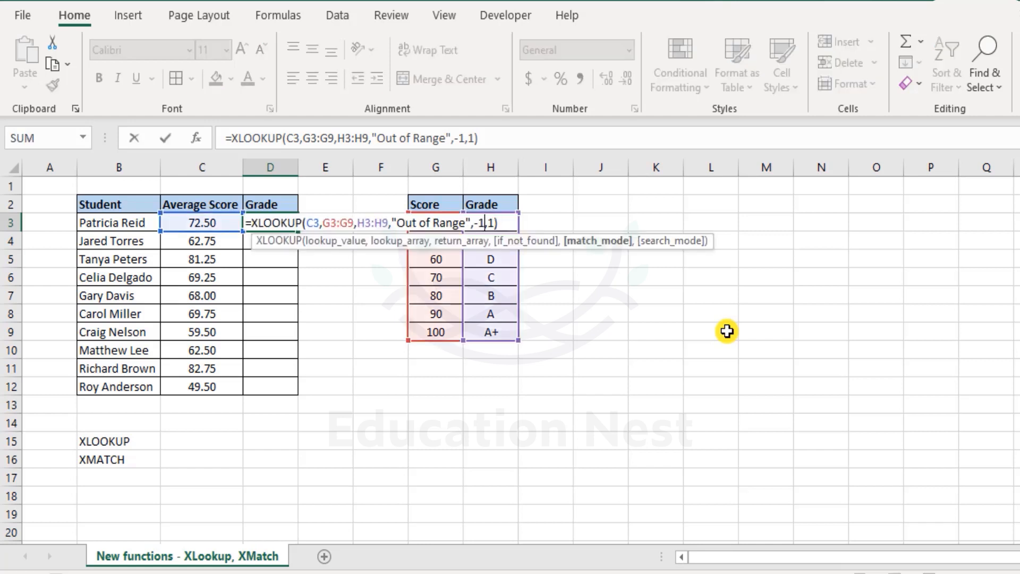
{"action": "key", "text": "BackSpace"}
{"action": "key", "text": "Delete"}
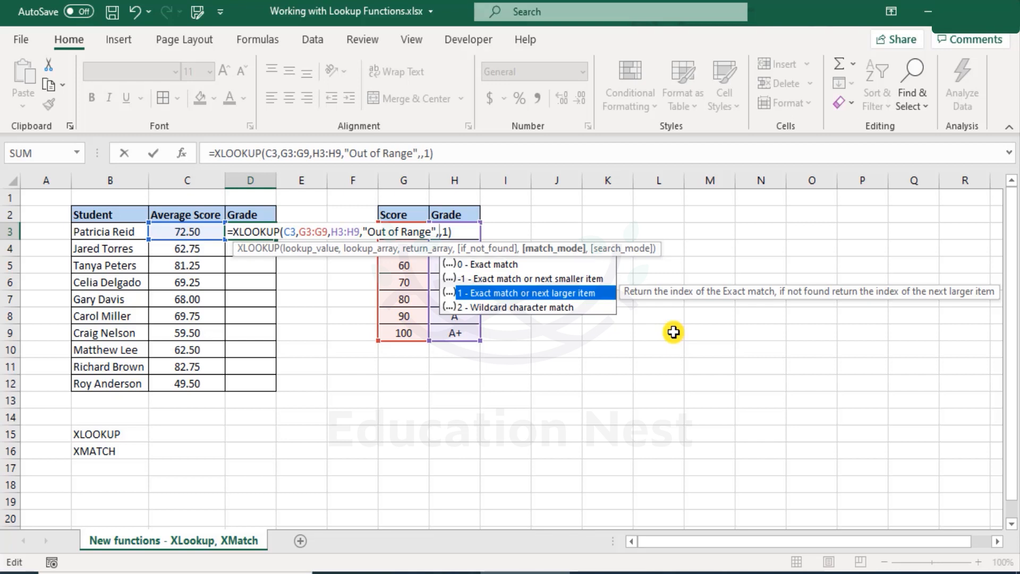
{"action": "key", "text": "Tab"}
{"action": "key", "text": "Return"}
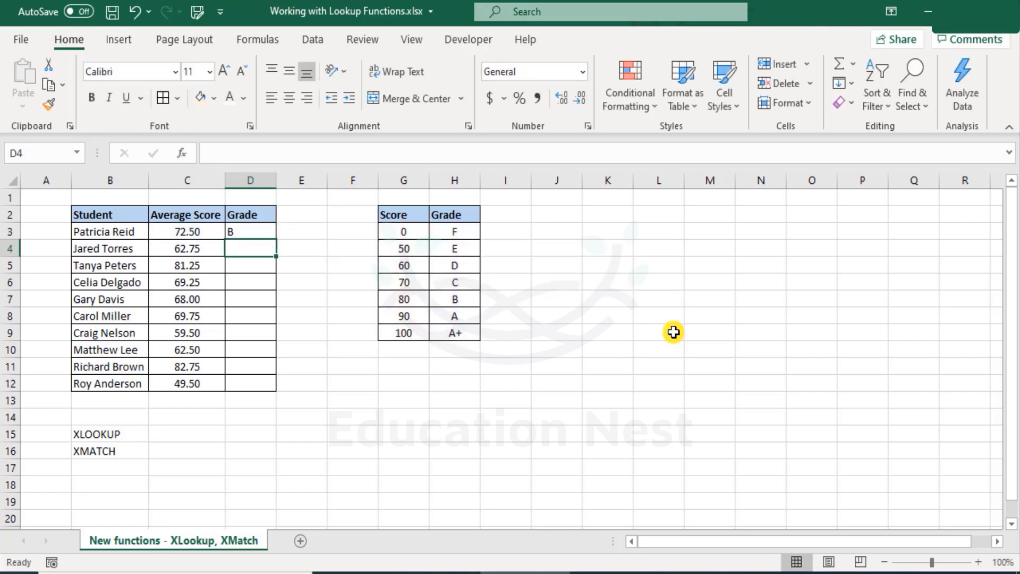
{"action": "key", "text": "Up"}
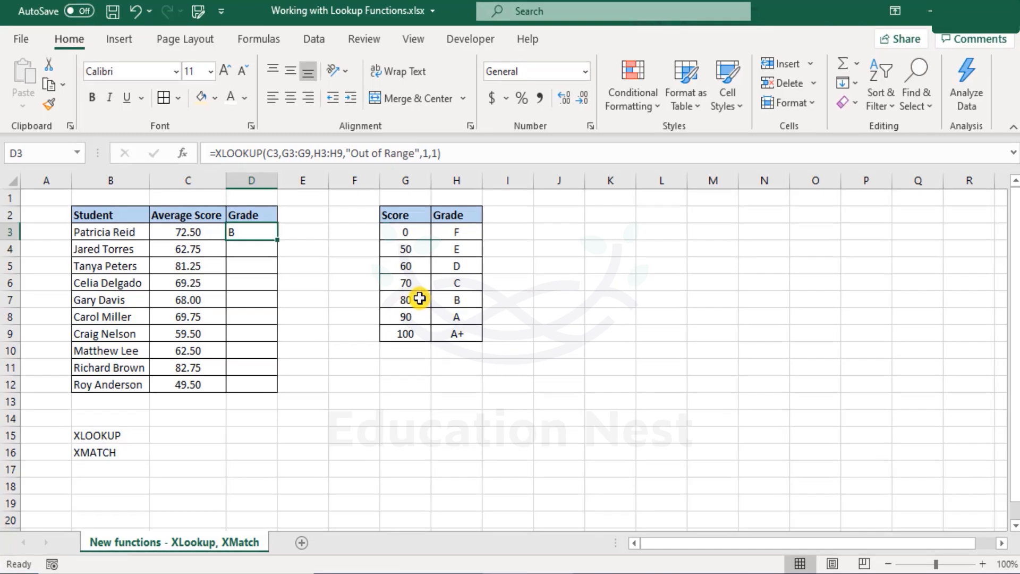
Restore match mode -1 and set search mode 2, binary search on ascending order, in D3
{"action": "left_click", "coordinate": [410, 298]}
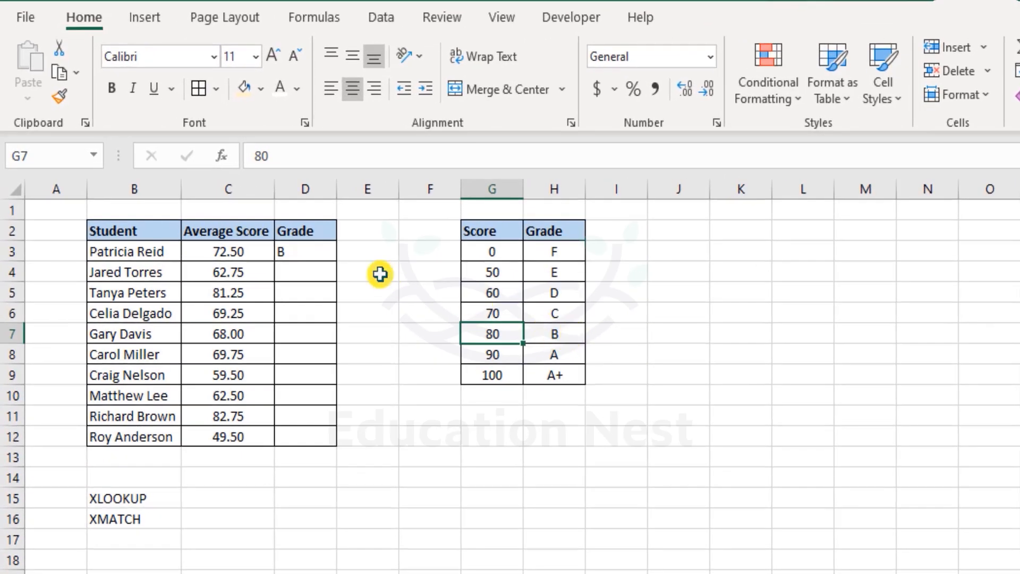
{"action": "double_click", "coordinate": [316, 250]}
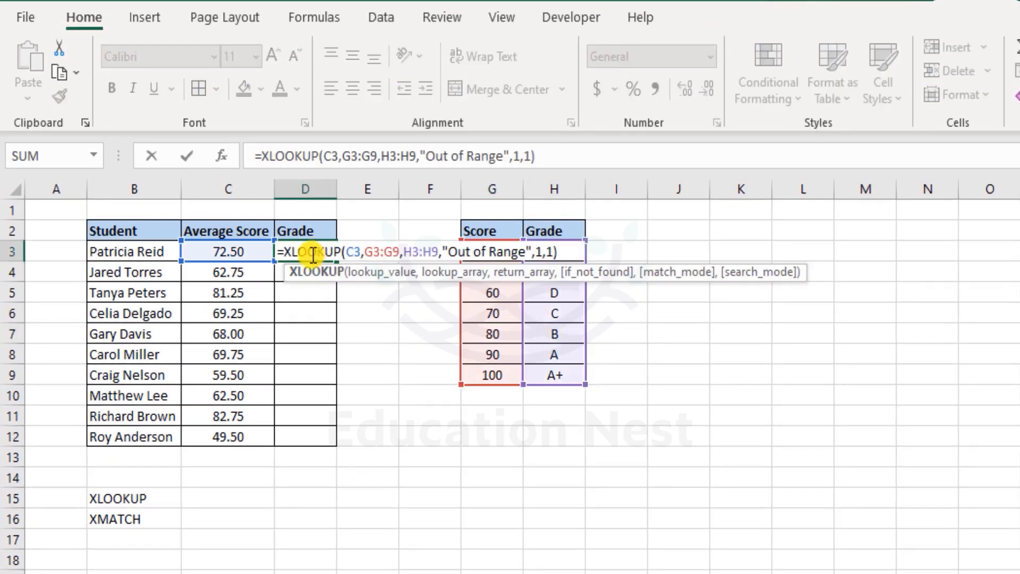
{"action": "left_click", "coordinate": [542, 252]}
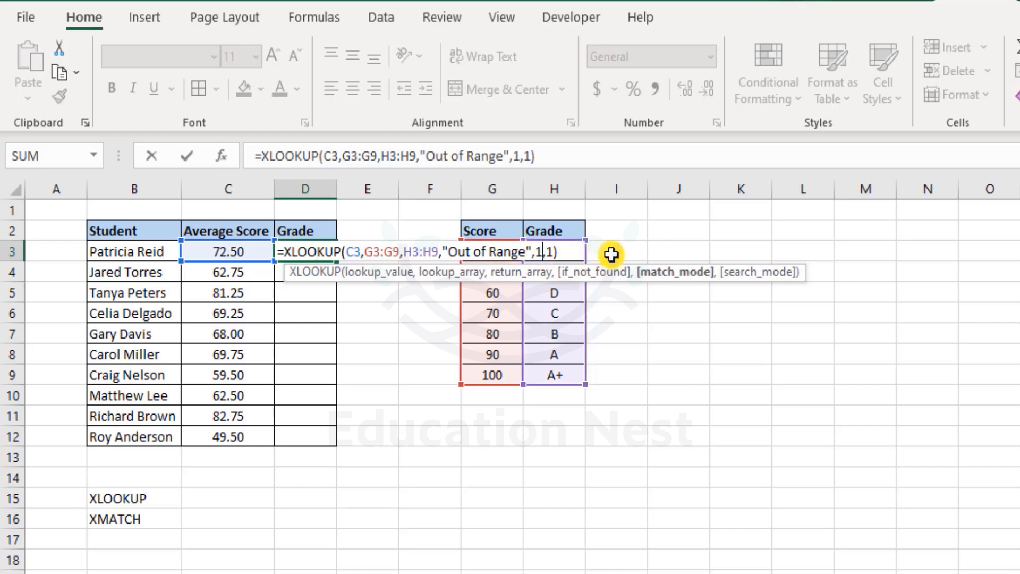
{"action": "key", "text": "BackSpace"}
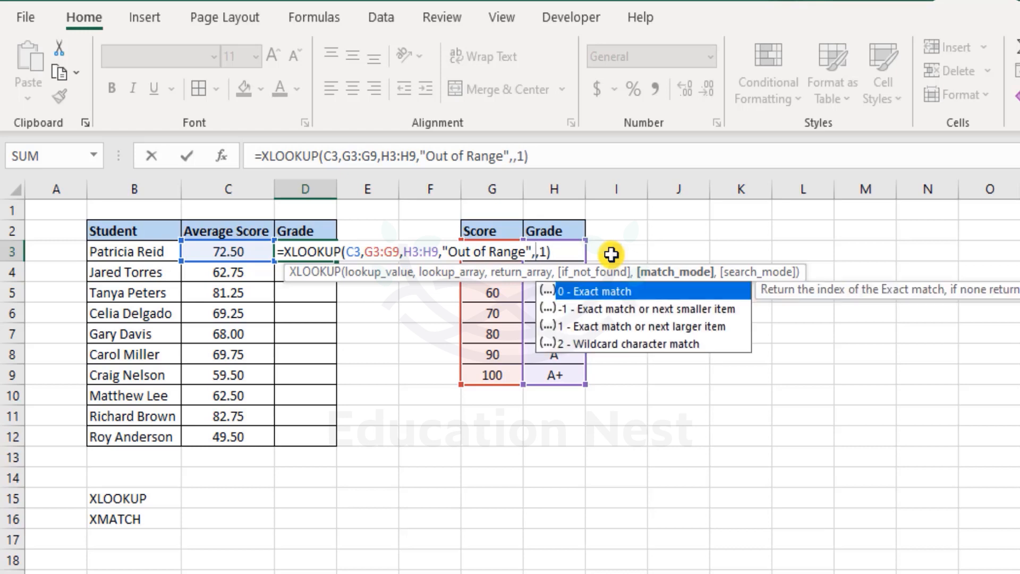
{"action": "key", "text": "Down"}
{"action": "key", "text": "Tab"}
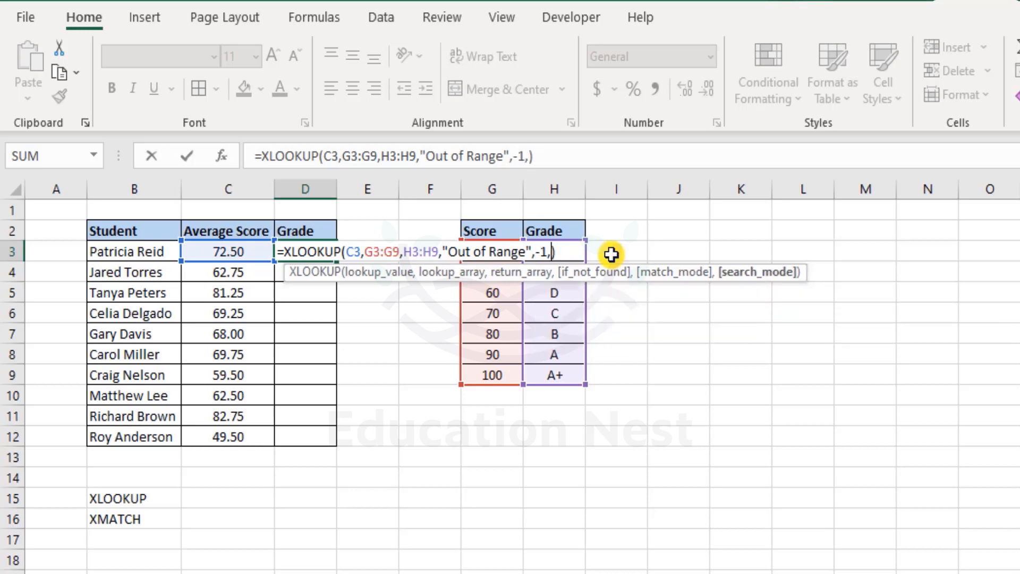
{"action": "key", "text": "Delete"}
{"action": "key", "text": "Delete"}
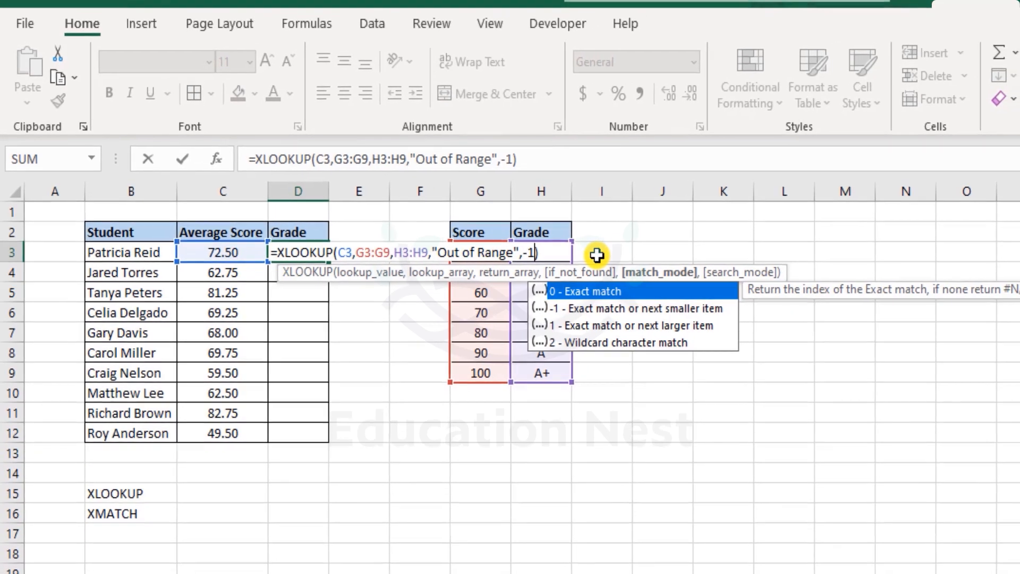
{"action": "type", "text": ","}
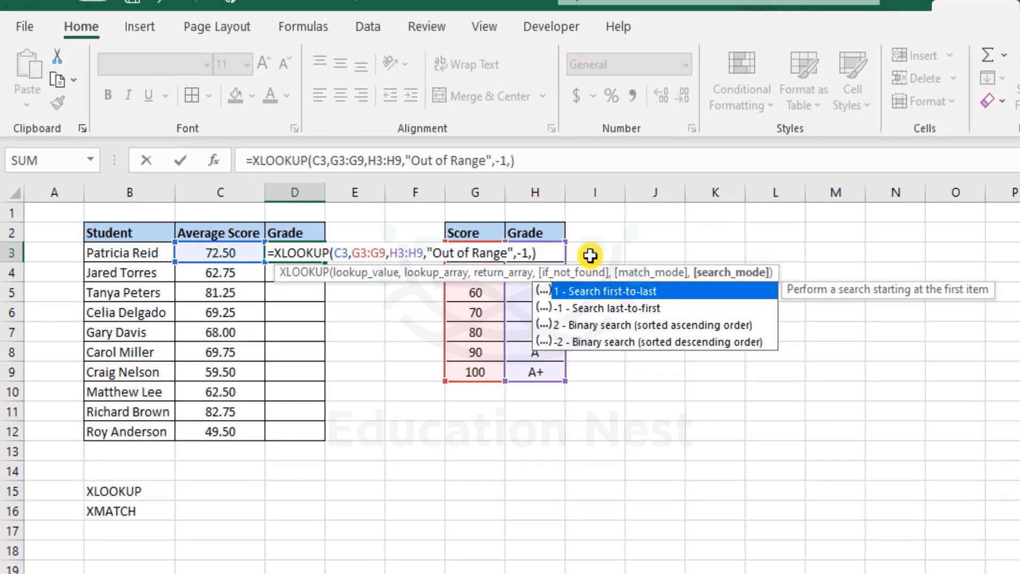
{"action": "key", "text": "Down"}
{"action": "key", "text": "Down"}
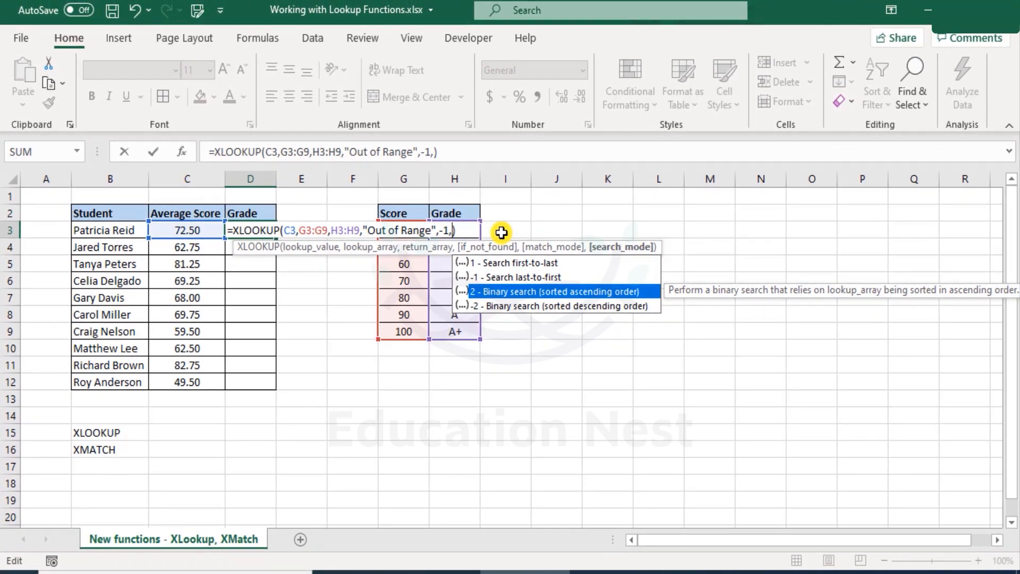
{"action": "key", "text": "Tab"}
{"action": "key", "text": "Return"}
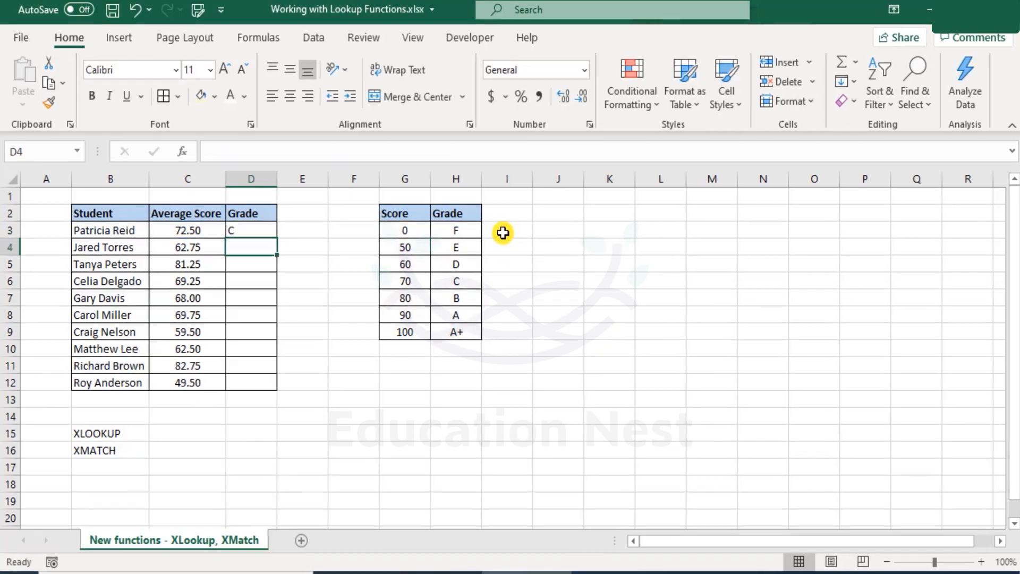
{"action": "key", "text": "Up"}
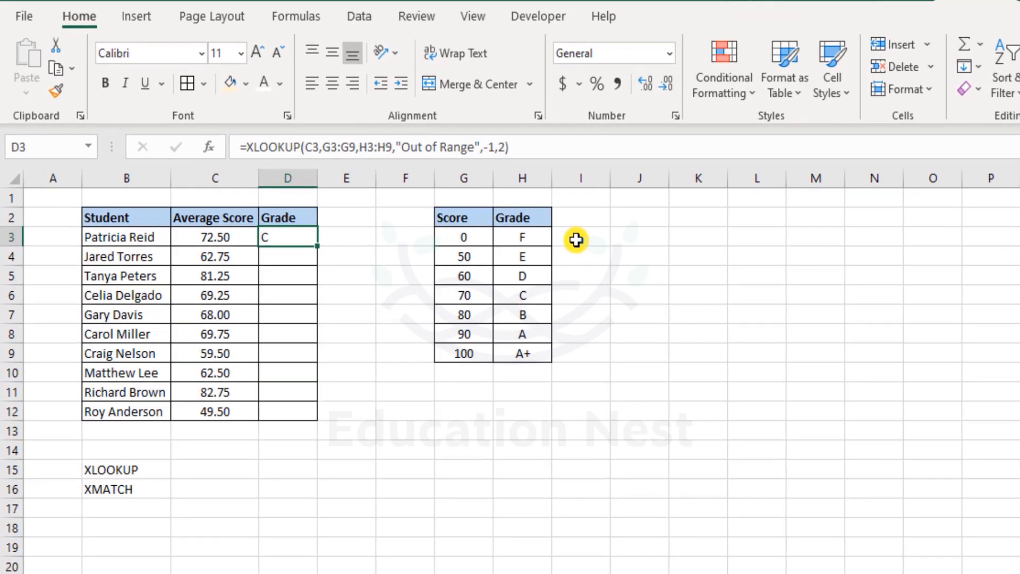
Lock D3's lookup ranges as G$3:G$9 and H$3:H$9
{"action": "key", "text": "F2"}
{"action": "key", "text": "Escape"}
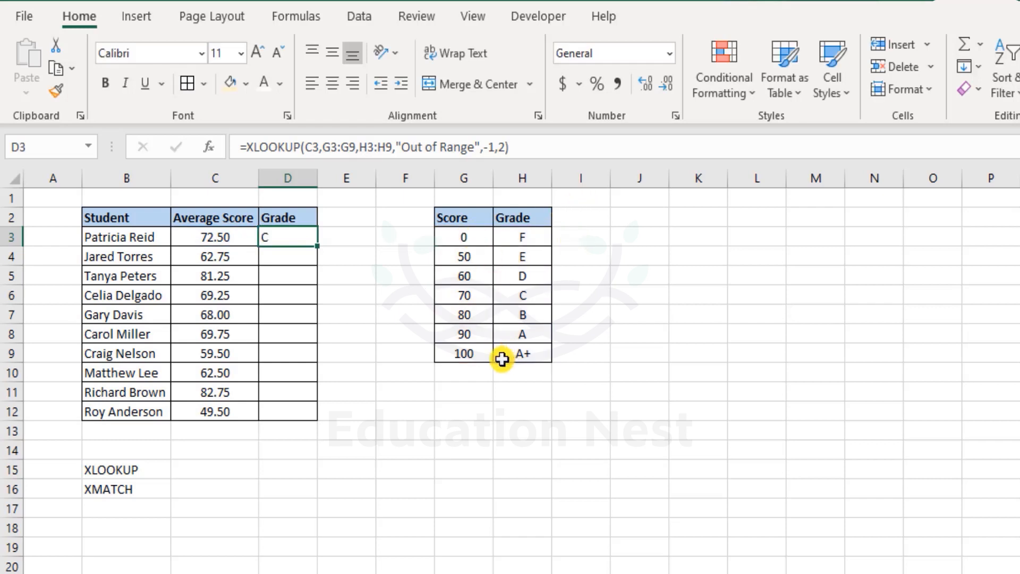
{"action": "double_click", "coordinate": [296, 236]}
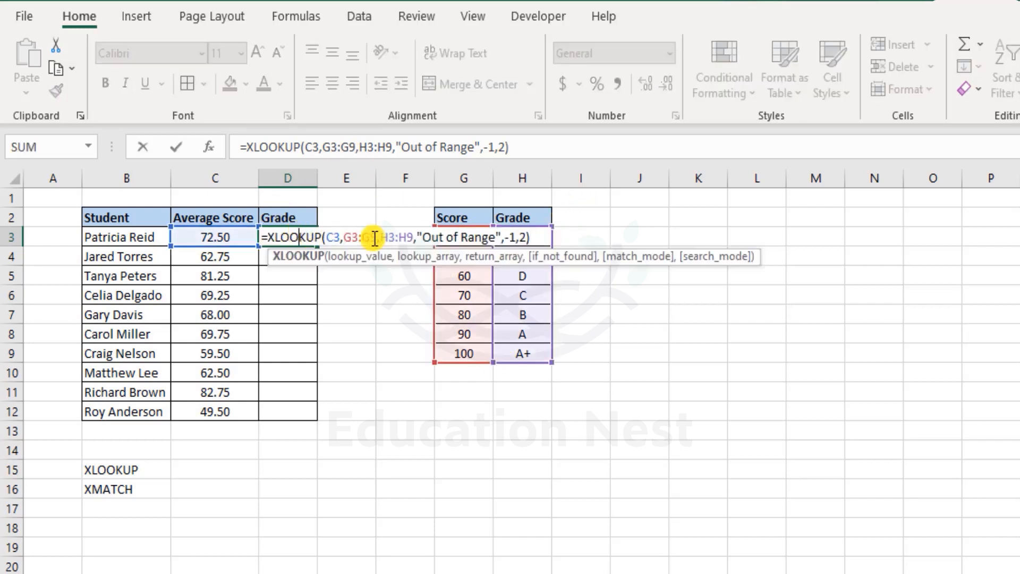
{"action": "left_click", "coordinate": [355, 237]}
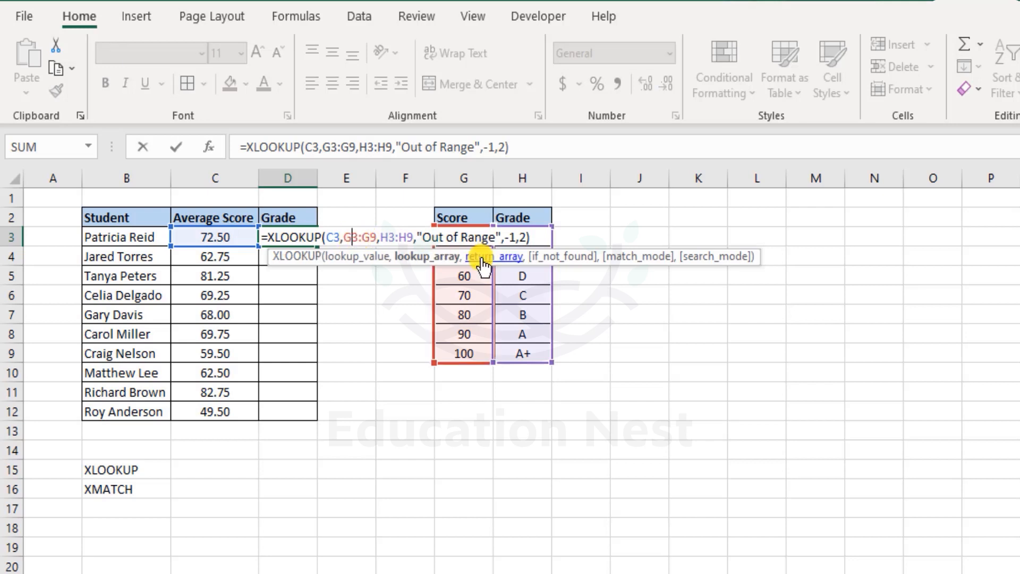
{"action": "type", "text": "$"}
{"action": "left_click", "coordinate": [376, 237]}
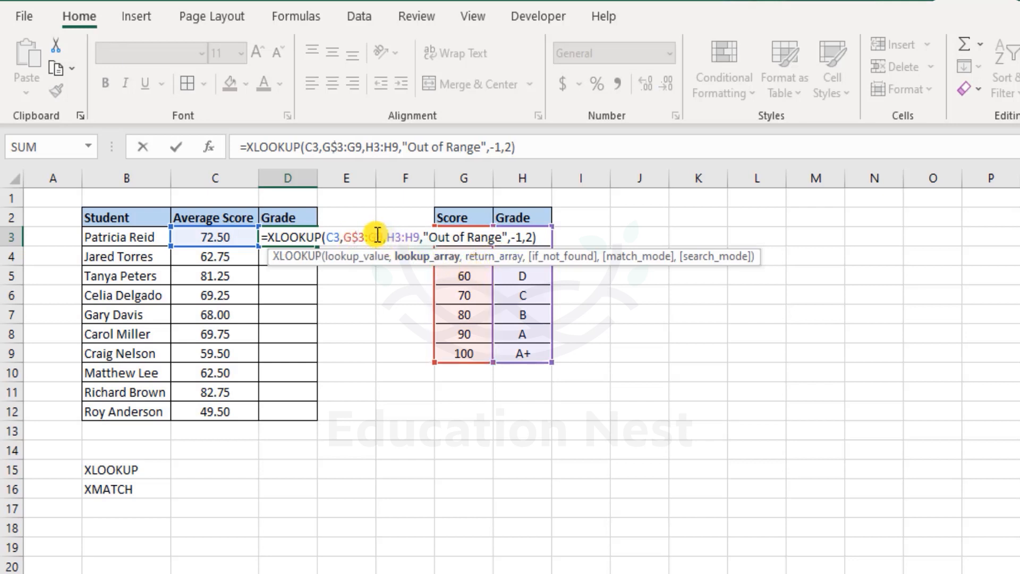
{"action": "type", "text": "$"}
{"action": "left_click", "coordinate": [399, 237]}
{"action": "type", "text": "$"}
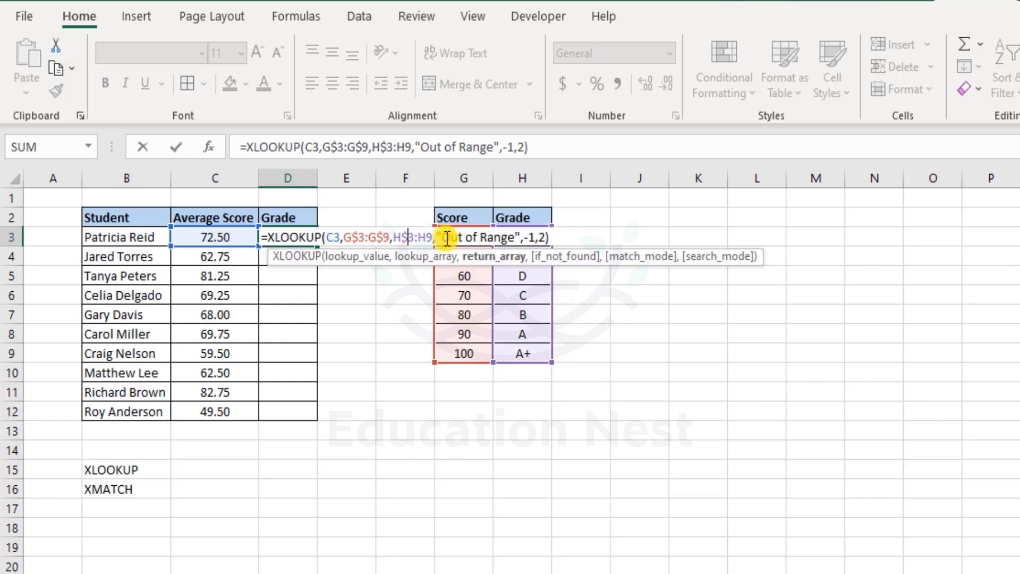
{"action": "left_click", "coordinate": [430, 237]}
{"action": "type", "text": "$"}
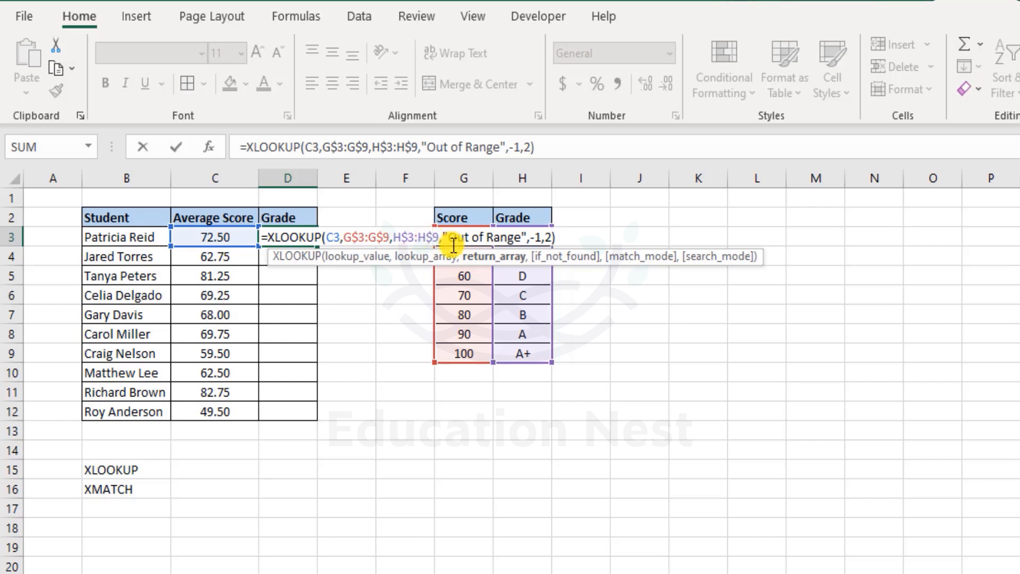
{"action": "key", "text": "Return"}
{"action": "key", "text": "Up"}
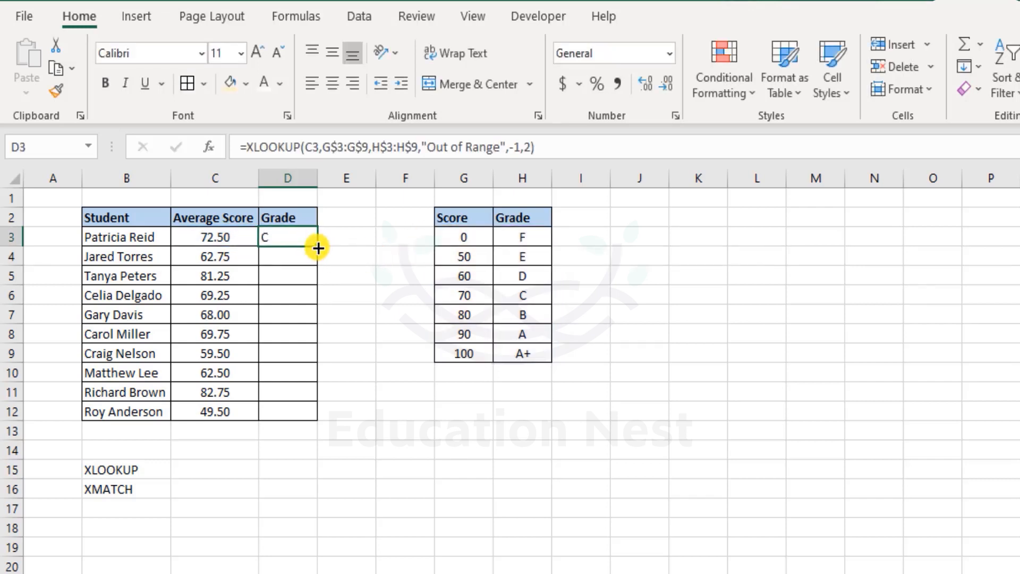
Fill the grade formula down to D12 and inspect the copied formula in D11
{"action": "double_click", "coordinate": [318, 249]}
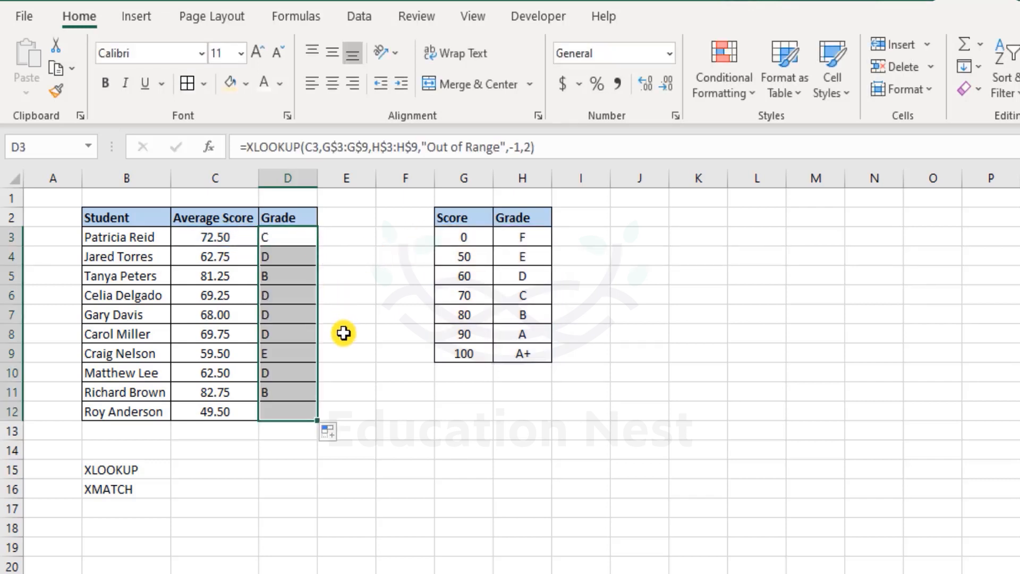
{"action": "double_click", "coordinate": [283, 396]}
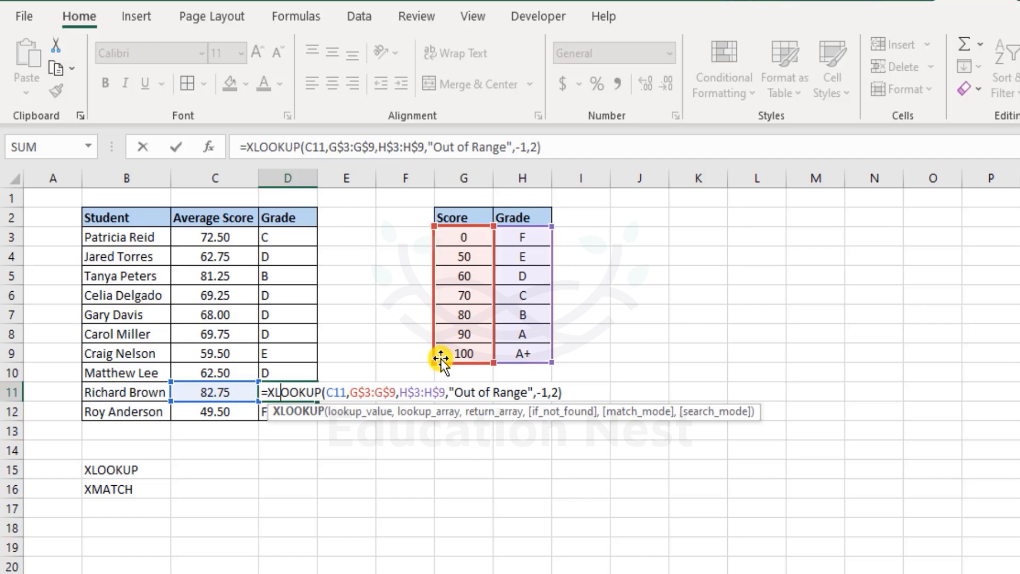
{"action": "key", "text": "Escape"}
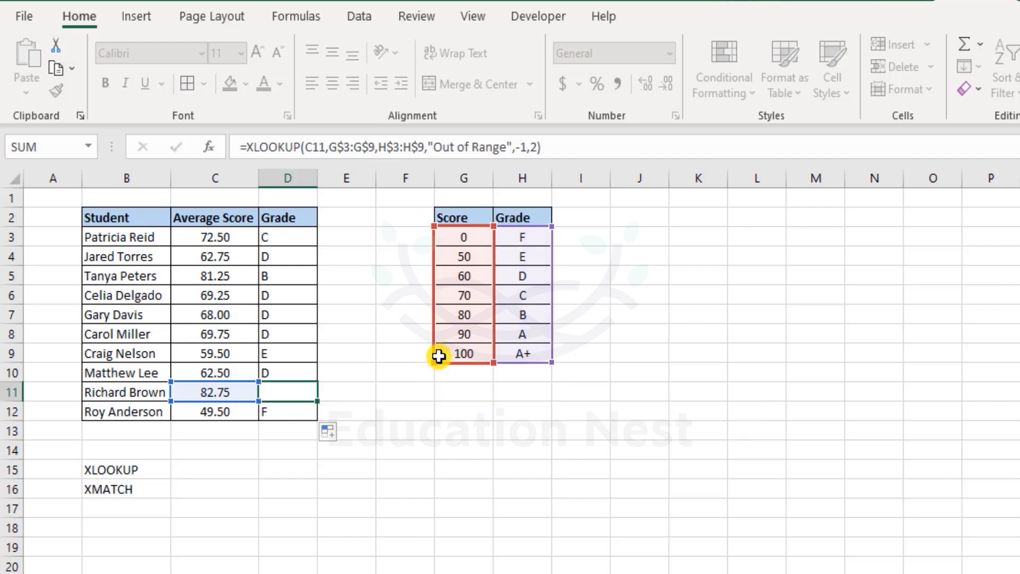
{"action": "left_click", "coordinate": [528, 216]}
Move the Grade column from H2:H9 into F2:F9, left of Score
{"action": "left_click_drag", "start_coordinate": [529, 261], "coordinate": [524, 352]}
{"action": "key", "text": "ctrl+c"}
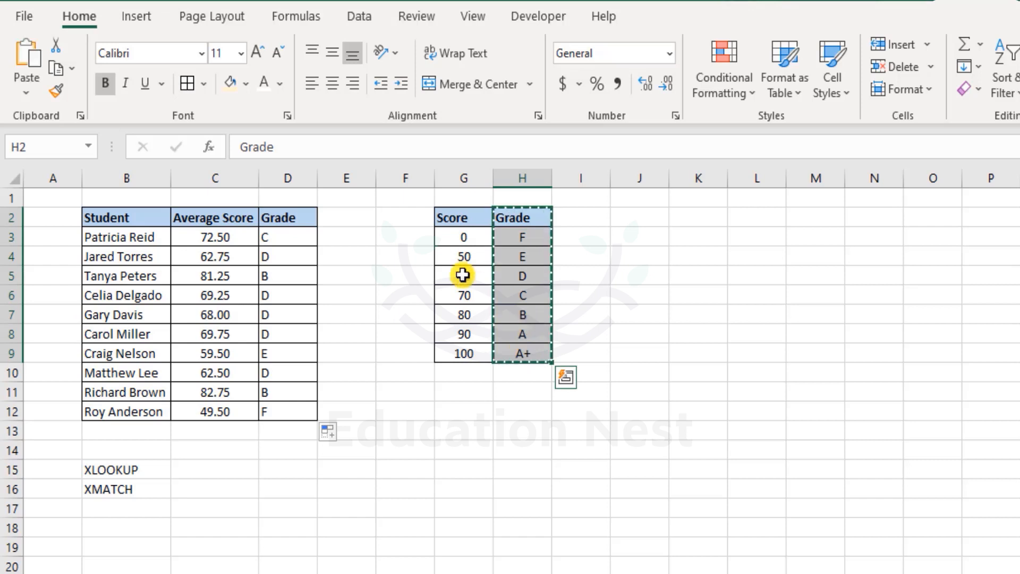
{"action": "left_click", "coordinate": [404, 216]}
{"action": "key", "text": "ctrl+v"}
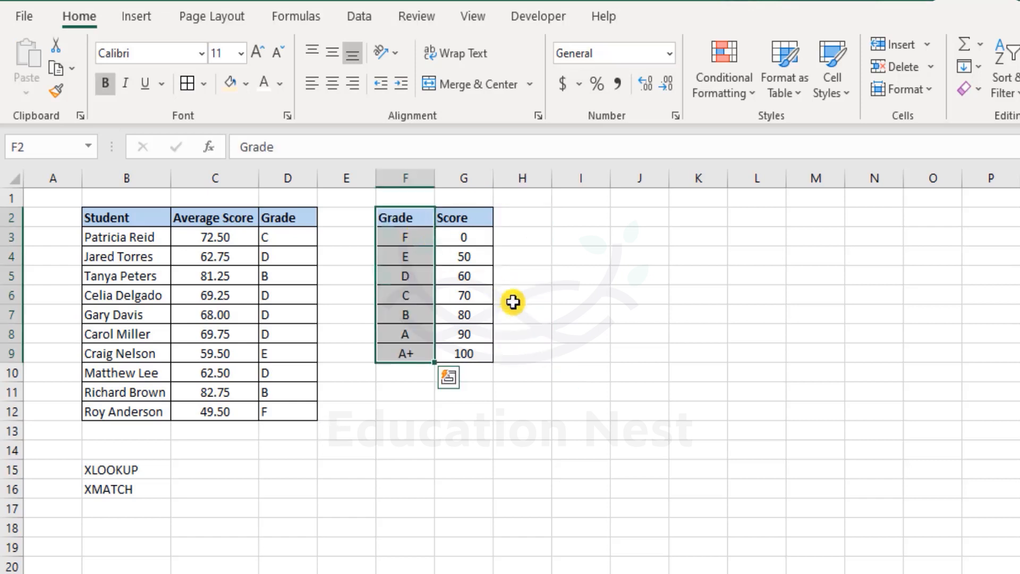
{"action": "left_click", "coordinate": [571, 370]}
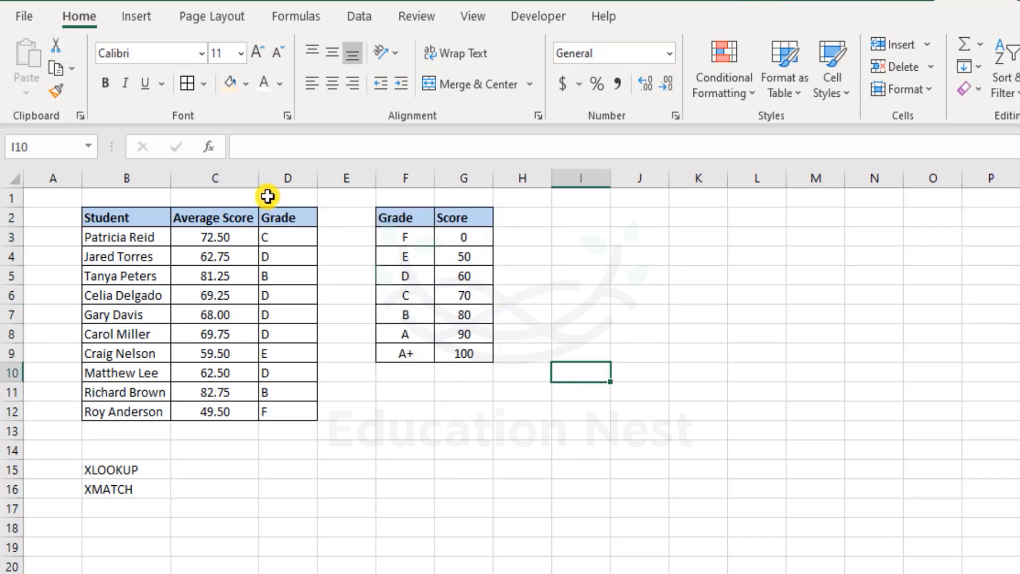
Clear all student grades in D3:D12
{"action": "left_click_drag", "start_coordinate": [273, 235], "coordinate": [295, 409]}
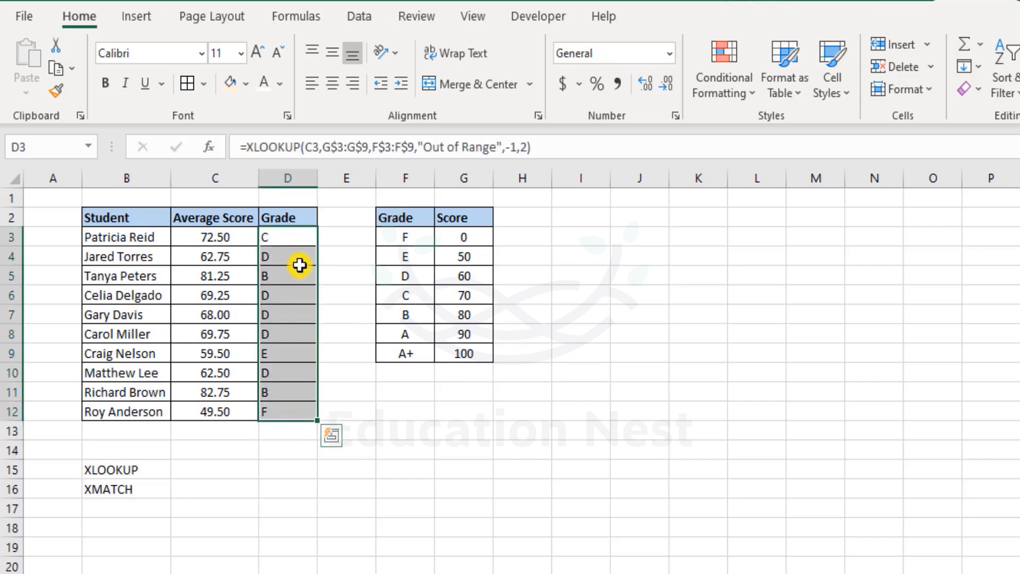
{"action": "left_click_drag", "start_coordinate": [298, 235], "coordinate": [304, 413]}
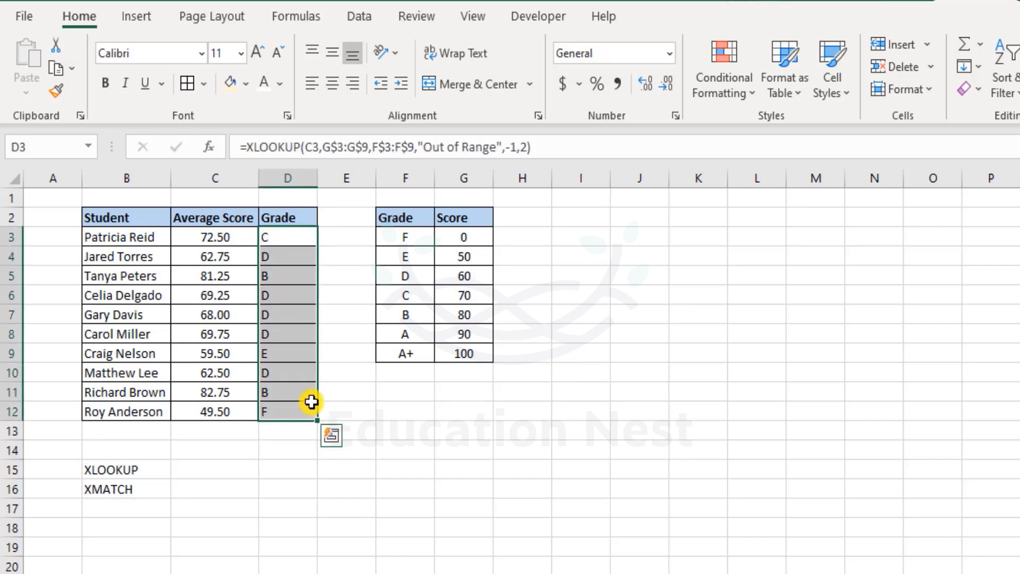
{"action": "key", "text": "Delete"}
{"action": "left_click", "coordinate": [294, 233]}
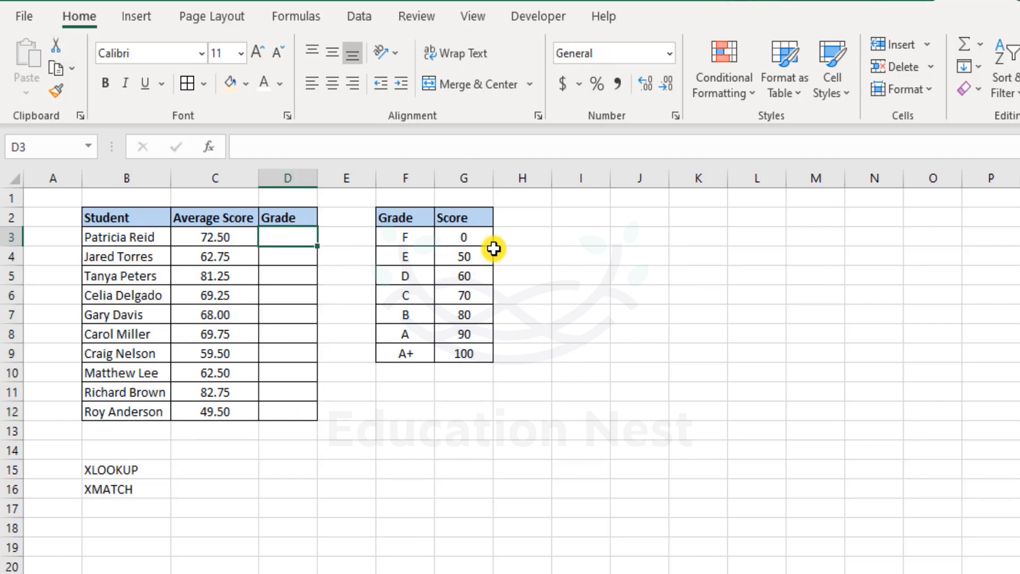
Start =XLOOKUP(C3,G3:G9,F3:F9 in D3, using scores and grade letters as ranges
{"action": "type", "text": "="}
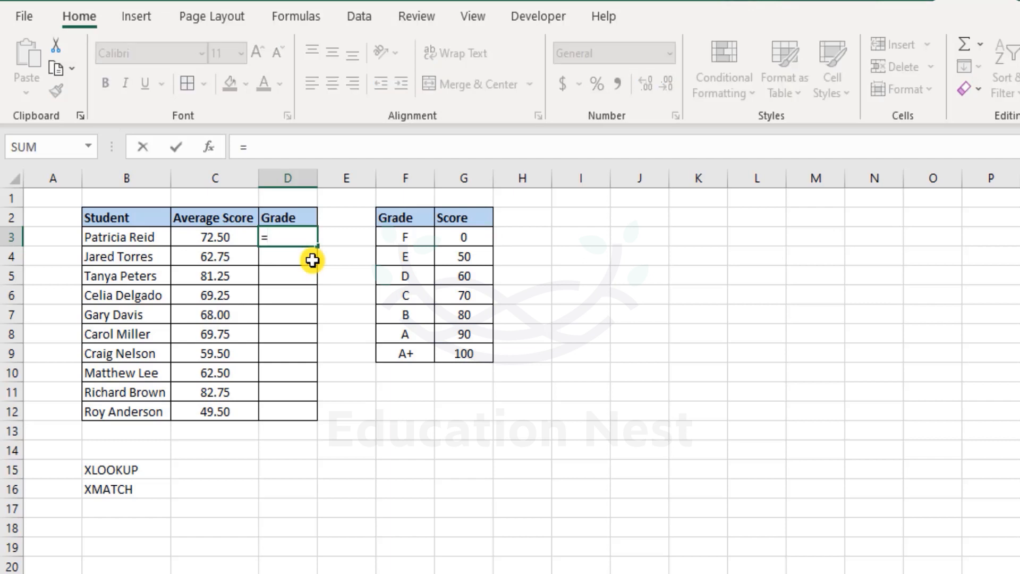
{"action": "type", "text": "xl"}
{"action": "key", "text": "Tab"}
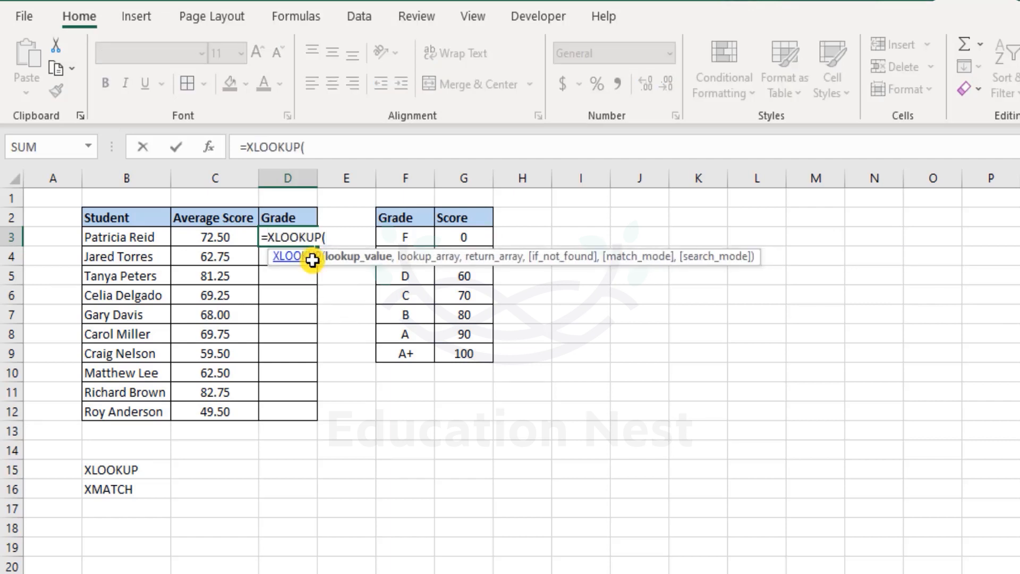
{"action": "key", "text": "Left"}
{"action": "type", "text": ","}
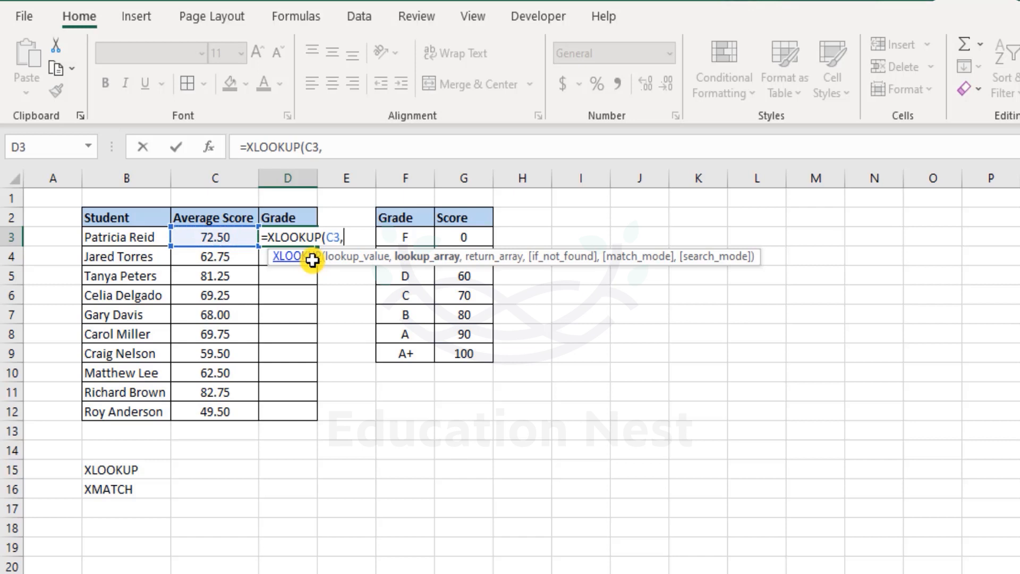
{"action": "left_click_drag", "start_coordinate": [462, 237], "coordinate": [467, 355]}
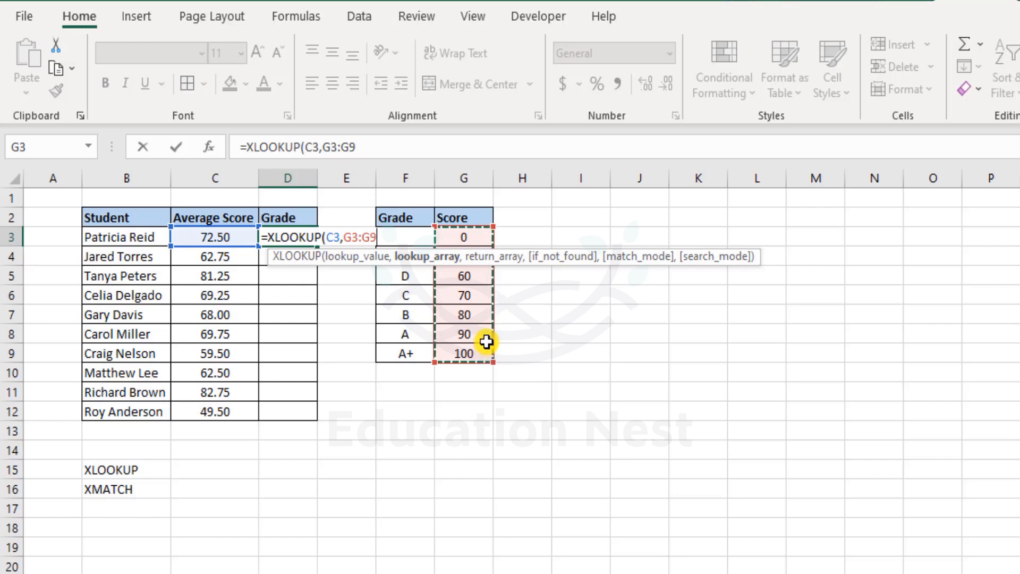
{"action": "type", "text": ","}
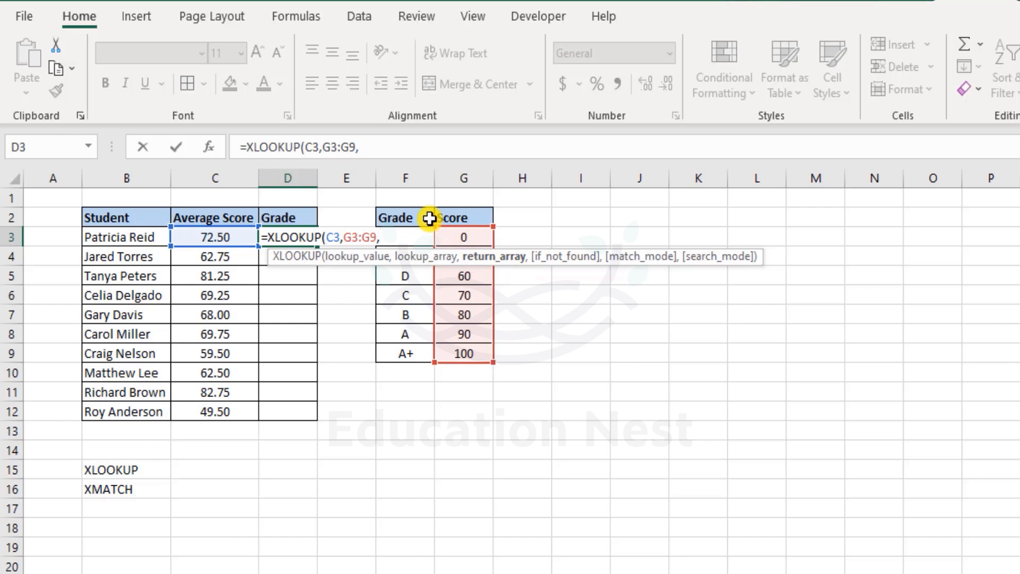
{"action": "left_click_drag", "start_coordinate": [405, 350], "coordinate": [399, 240]}
Add "NA" as the fallback and match mode -1, then enter the formula showing C
{"action": "type", "text": ","}
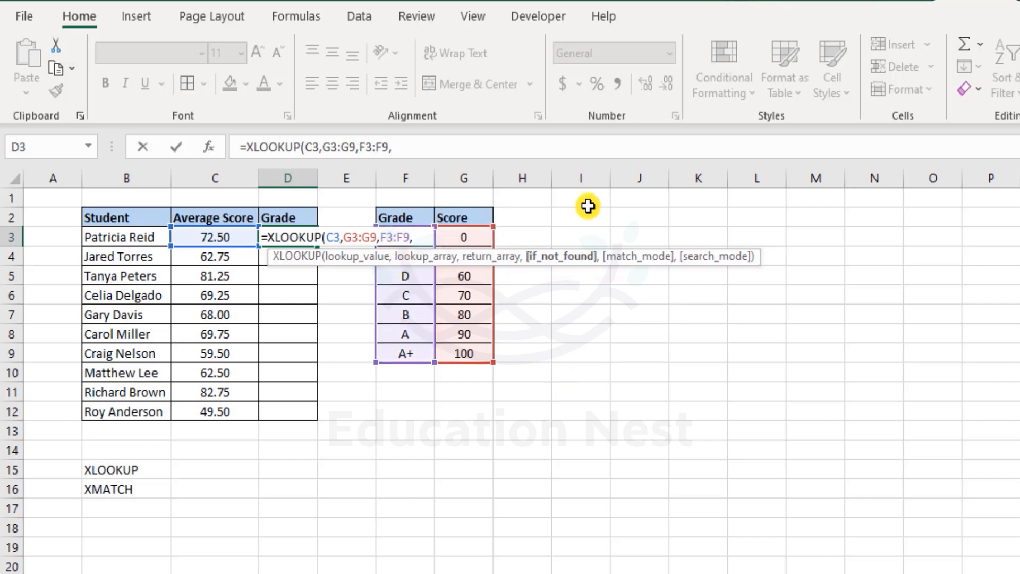
{"action": "type", "text": "\"NA"}
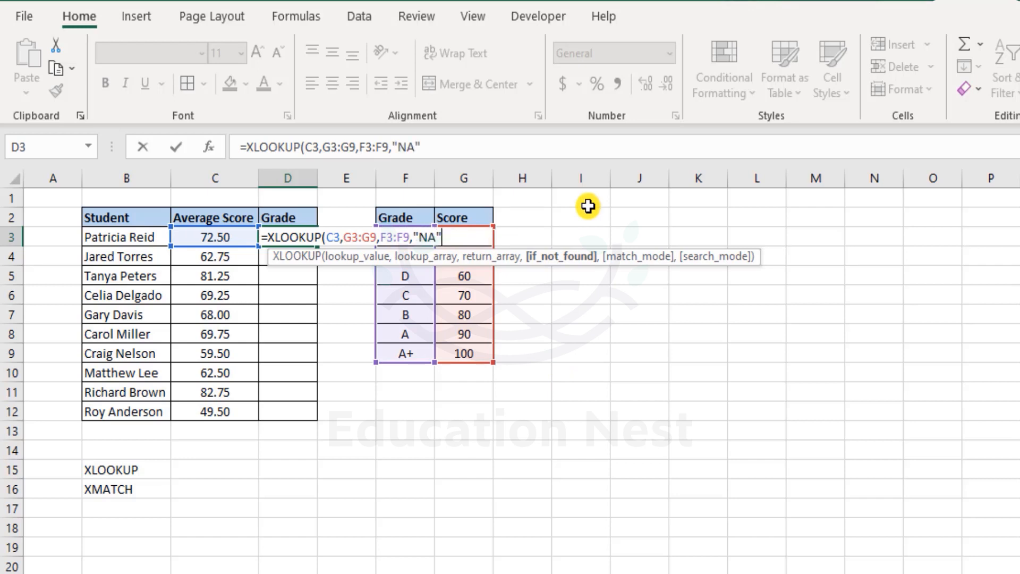
{"action": "type", "text": "\","}
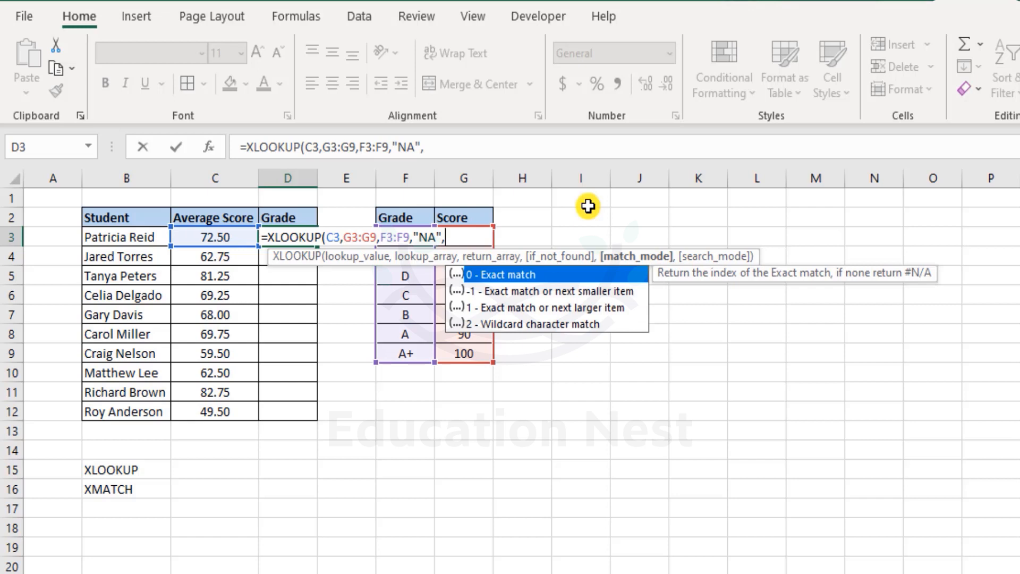
{"action": "key", "text": "Down"}
{"action": "key", "text": "Tab"}
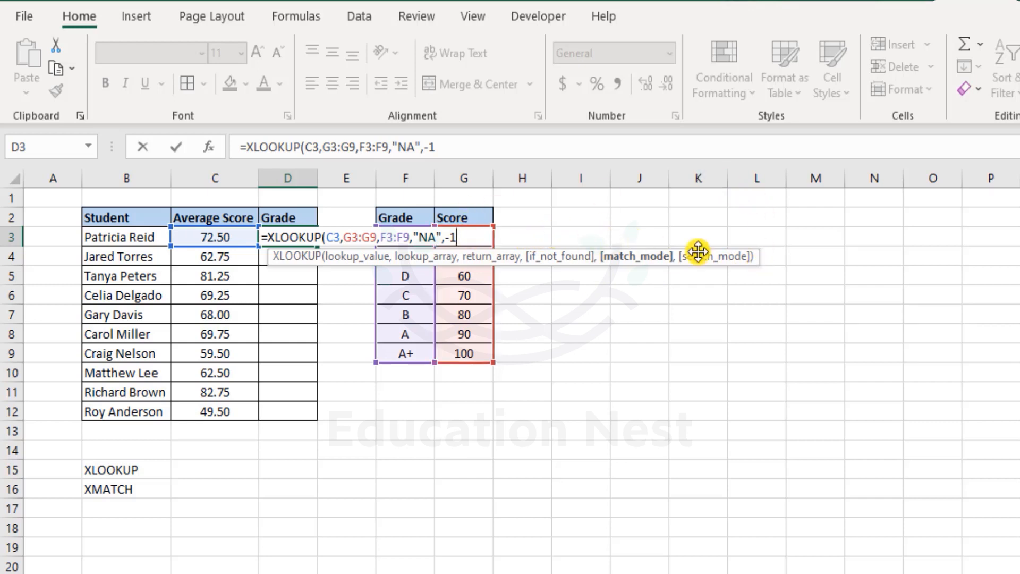
{"action": "type", "text": ")"}
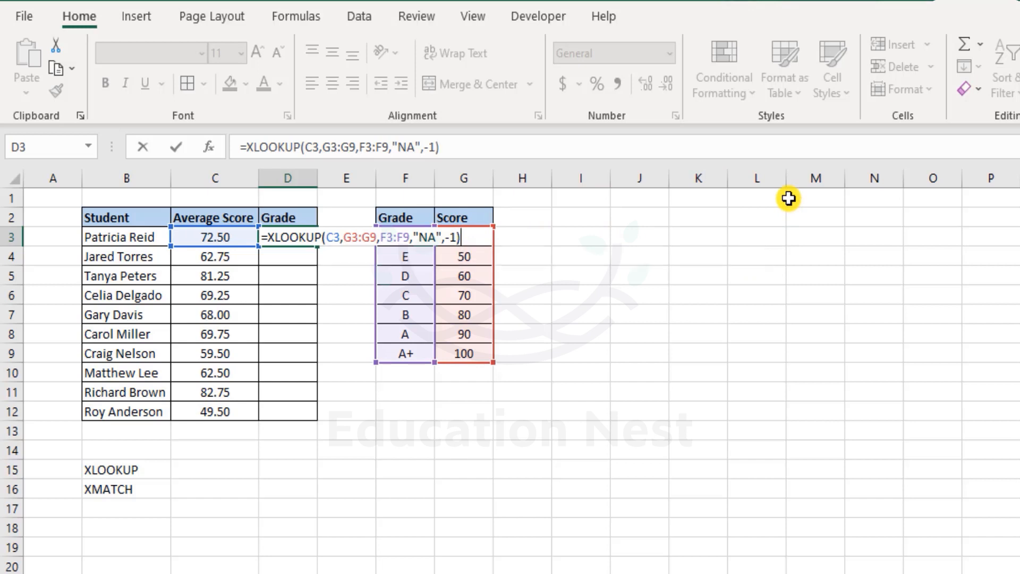
{"action": "key", "text": "Return"}
{"action": "key", "text": "Up"}
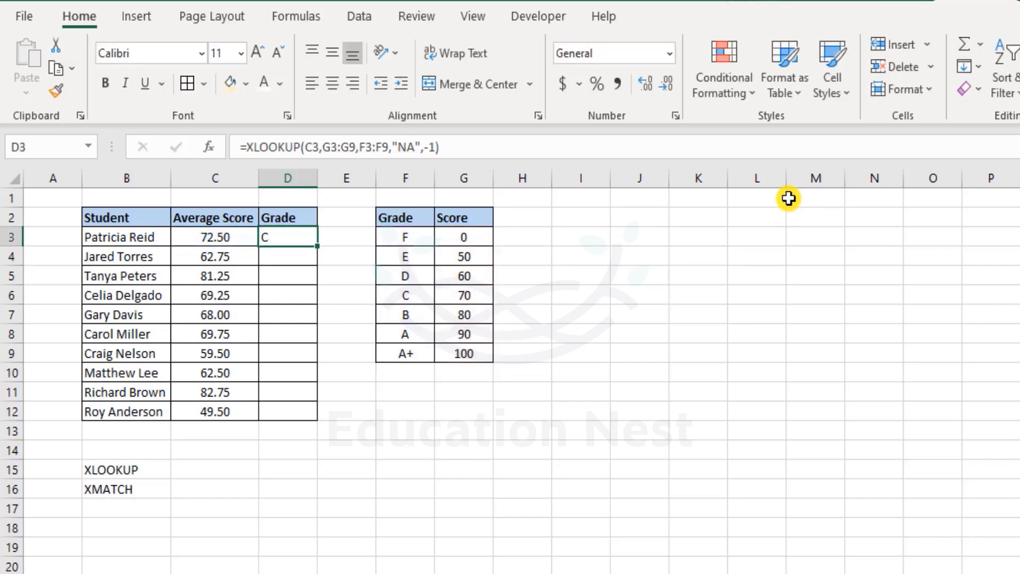
{"action": "double_click", "coordinate": [291, 238]}
{"action": "key", "text": "Escape"}
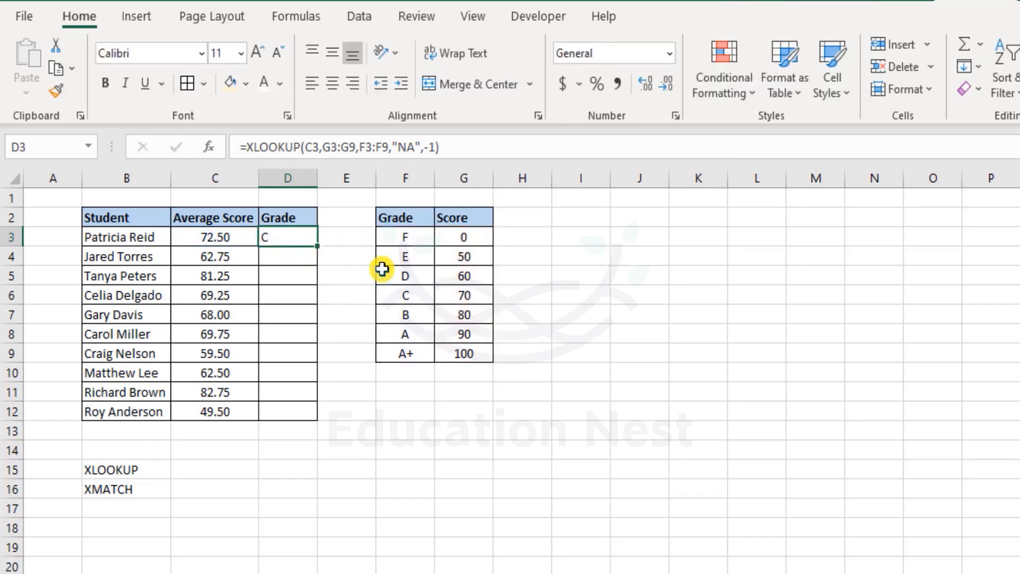
{"action": "mouse_move", "coordinate": [410, 235]}
{"action": "left_mouse_down"}
{"action": "mouse_move", "coordinate": [419, 278]}
{"action": "mouse_move", "coordinate": [465, 355]}
{"action": "left_mouse_up"}
{"action": "left_click_drag", "start_coordinate": [414, 234], "coordinate": [414, 359]}
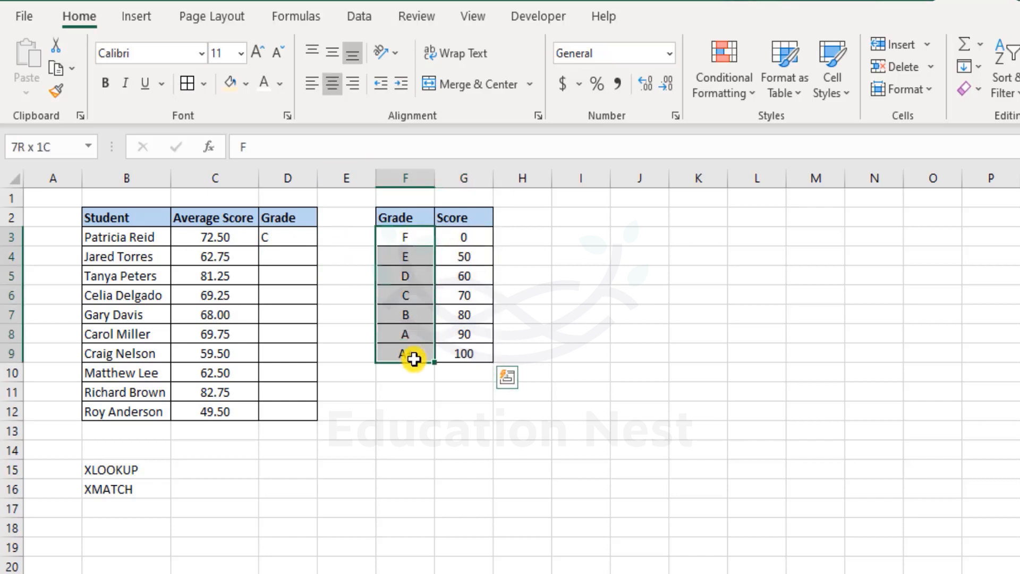
{"action": "left_click", "coordinate": [292, 237]}
{"action": "double_click", "coordinate": [293, 237]}
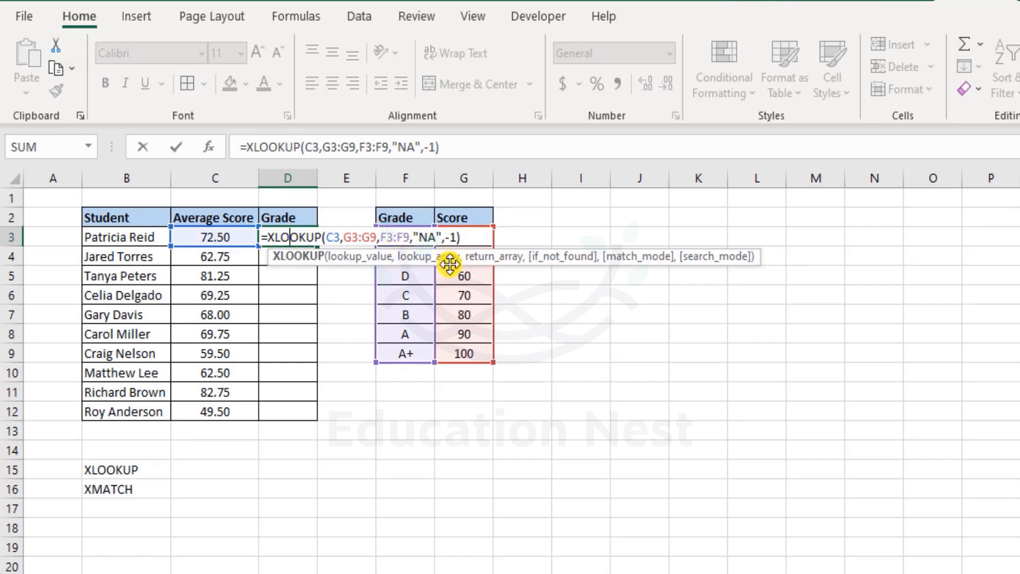
{"action": "key", "text": "Escape"}
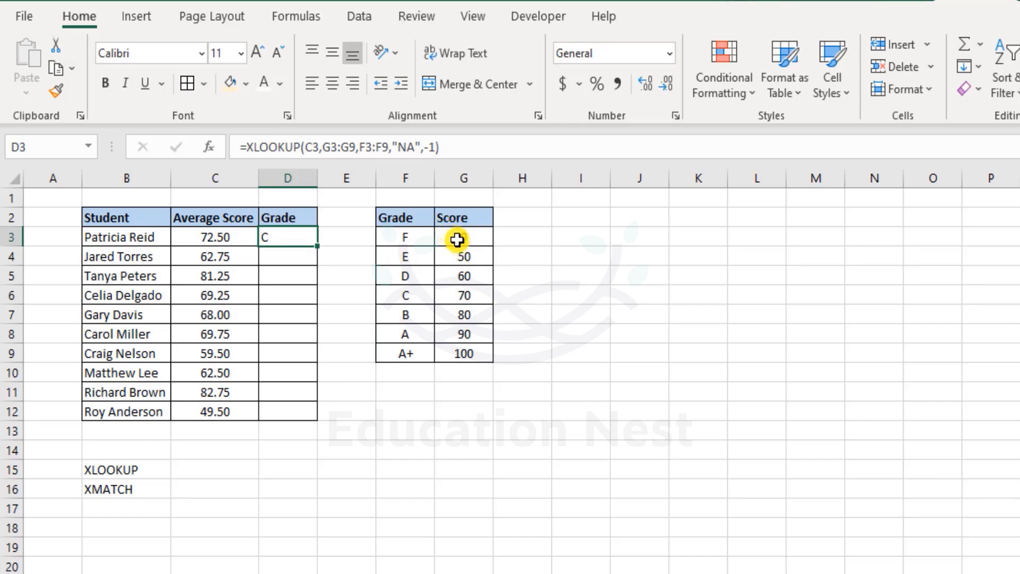
{"action": "left_click_drag", "start_coordinate": [460, 235], "coordinate": [462, 352]}
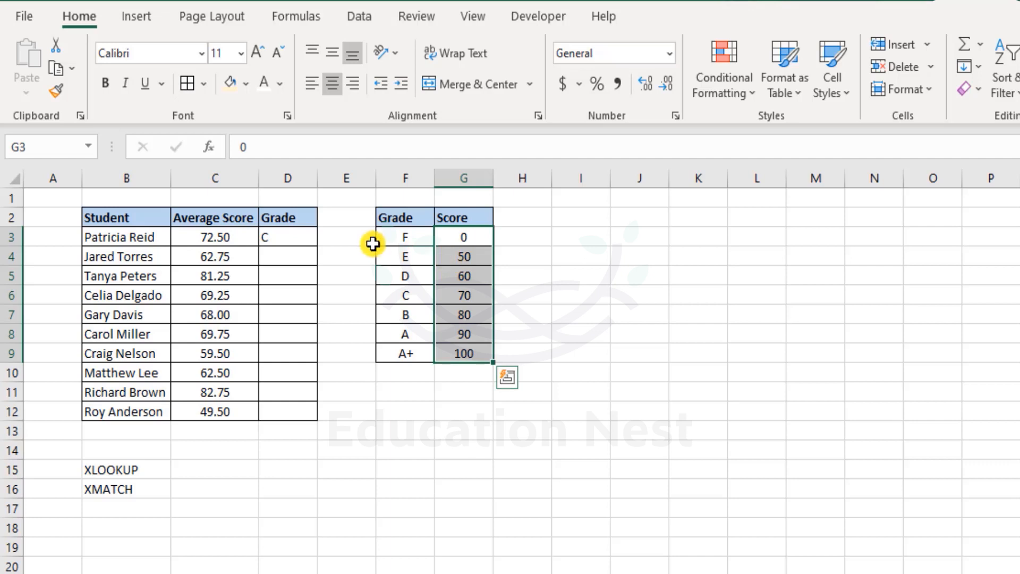
{"action": "left_click_drag", "start_coordinate": [381, 234], "coordinate": [392, 351]}
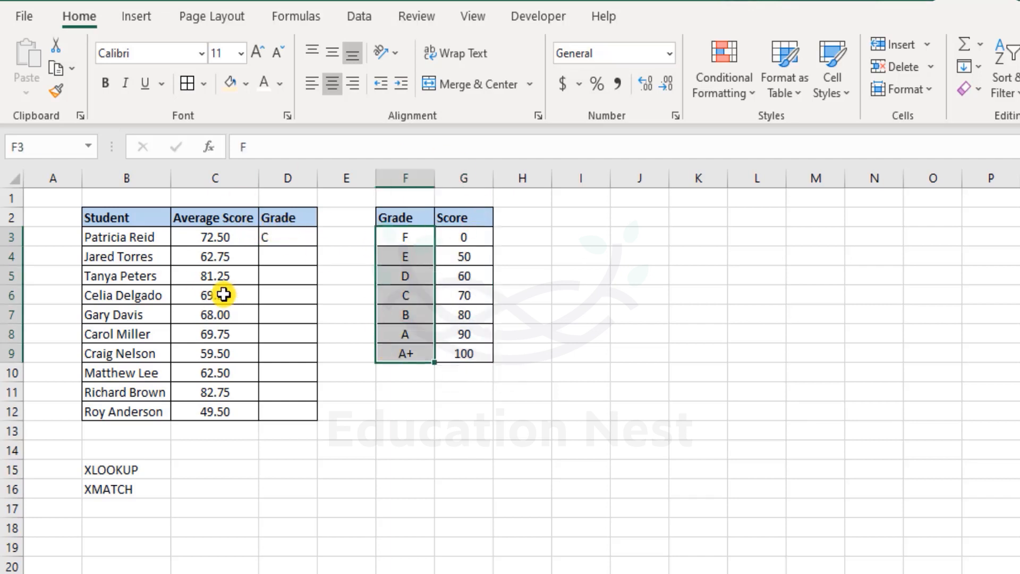
Lock D3's ranges as G$3:G$9 and F$3:F$9, then fill grades down to D12
{"action": "left_click", "coordinate": [292, 237]}
{"action": "double_click", "coordinate": [292, 237]}
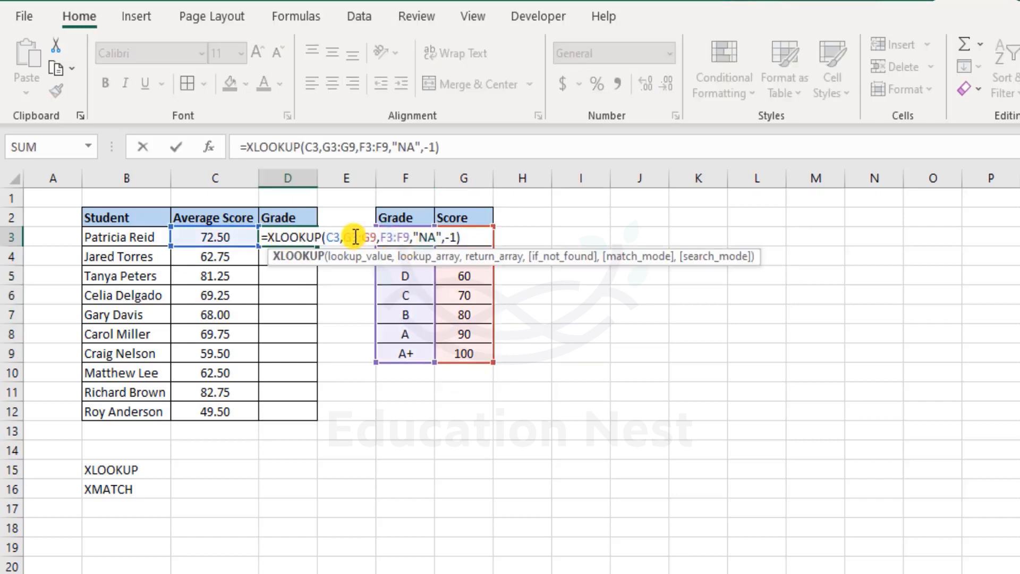
{"action": "type", "text": "$3:G"}
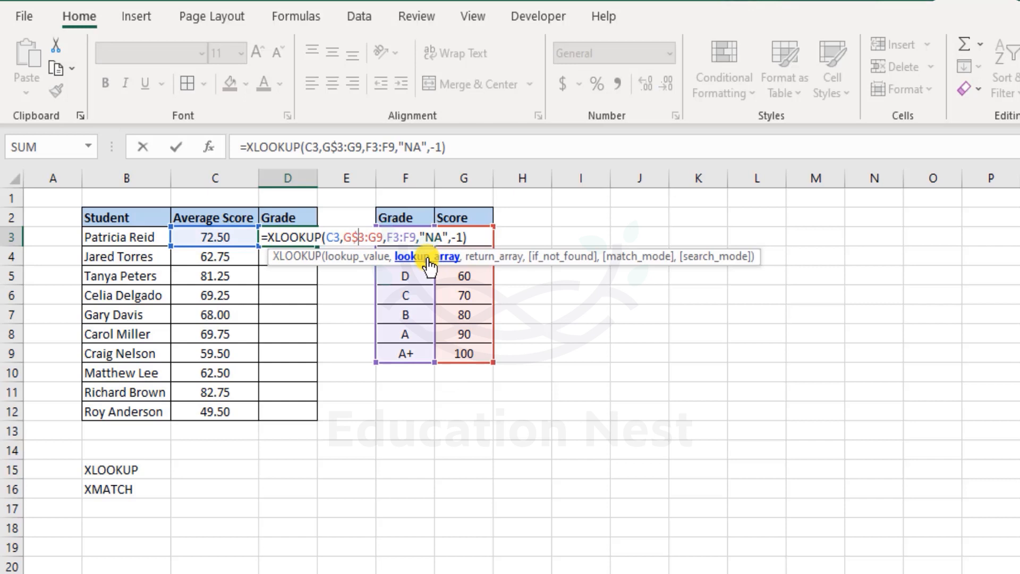
{"action": "type", "text": "$"}
{"action": "key", "text": "Right"}
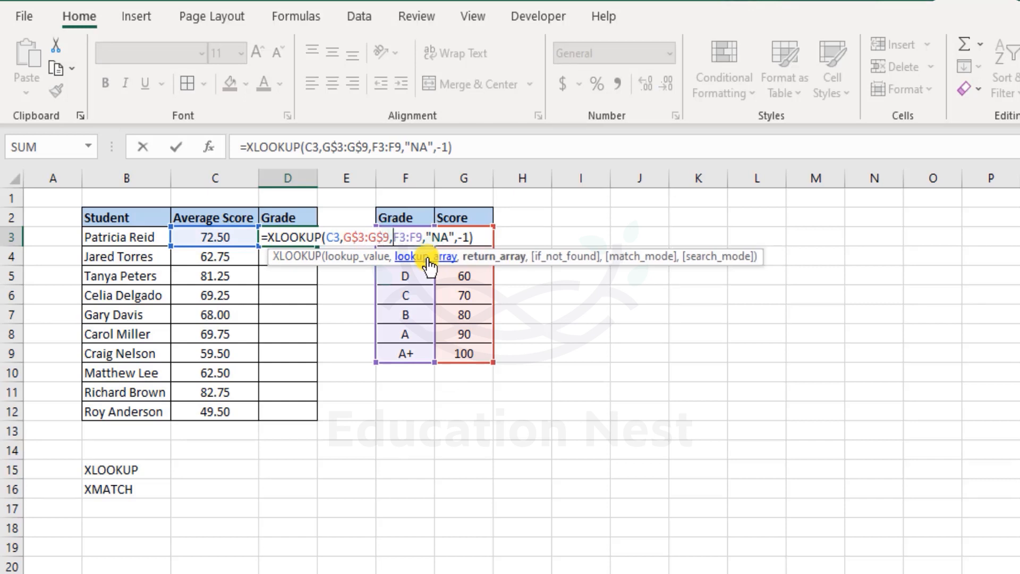
{"action": "type", "text": "$"}
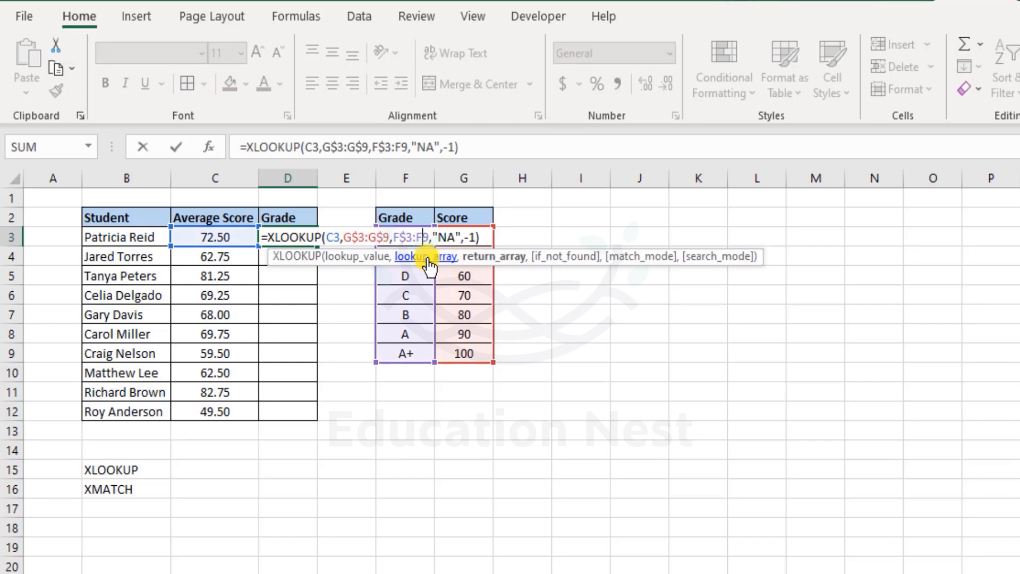
{"action": "type", "text": "$"}
{"action": "key", "text": "Return"}
{"action": "key", "text": "shift+Down"}
{"action": "key", "text": "shift+Down"}
{"action": "key", "text": "shift+Down"}
{"action": "key", "text": "shift+Down"}
{"action": "key", "text": "shift+Down"}
{"action": "key", "text": "shift+Down"}
{"action": "key", "text": "shift+Down"}
{"action": "key", "text": "shift+Down"}
{"action": "key", "text": "shift+Down"}
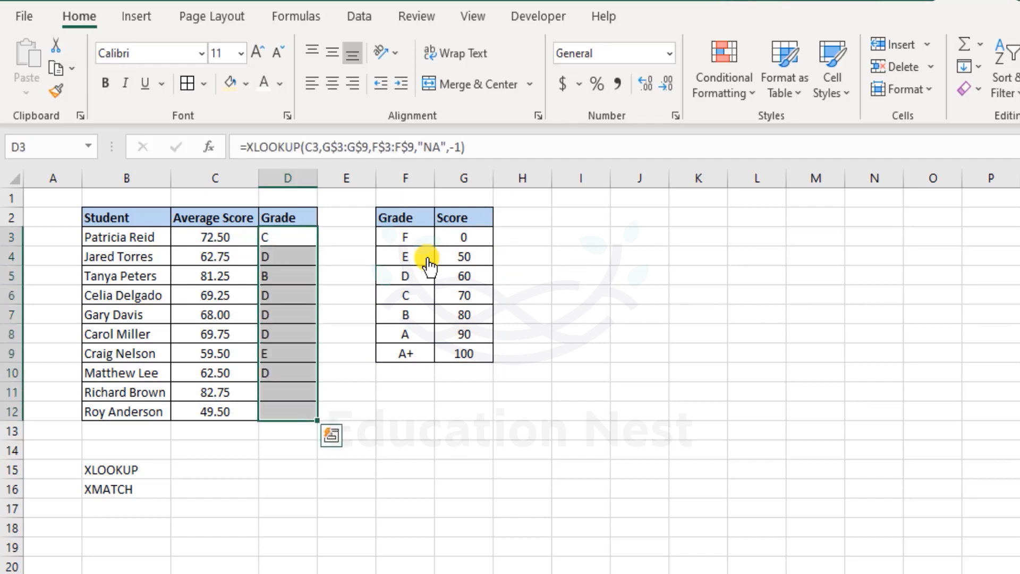
{"action": "left_click", "coordinate": [356, 271]}
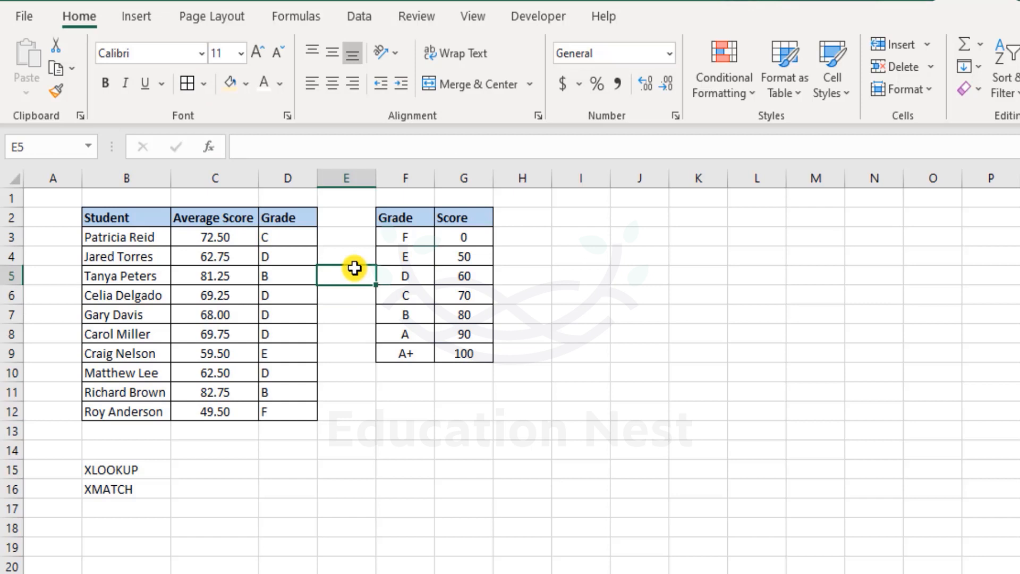
Begin an XMATCH formula in D15 that looks up C3 within the score range G3:G9
{"action": "double_click", "coordinate": [141, 468]}
{"action": "left_click", "coordinate": [293, 470]}
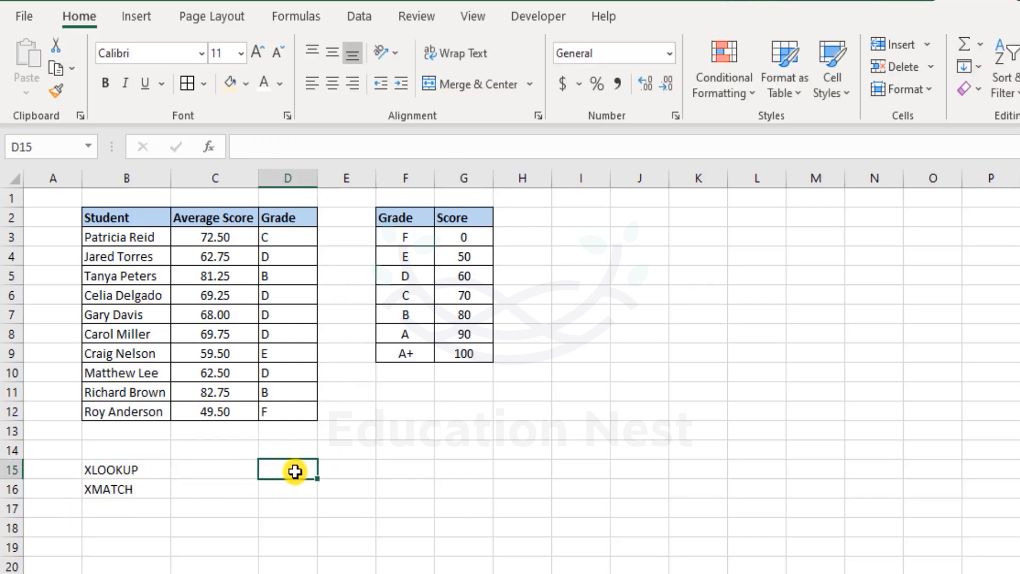
{"action": "type", "text": "="}
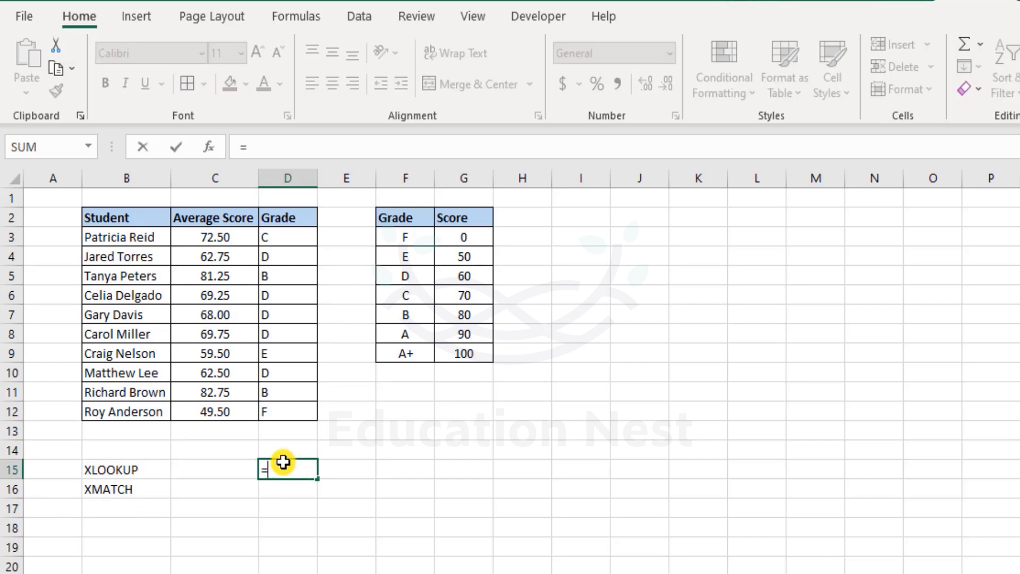
{"action": "type", "text": "xmat"}
{"action": "key", "text": "Tab"}
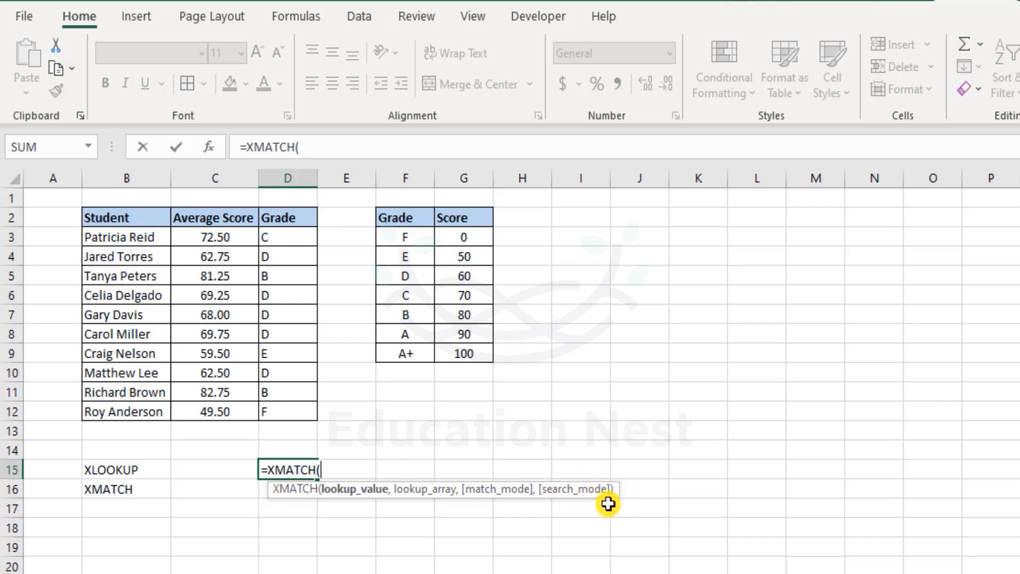
{"action": "key", "text": "BackSpace"}
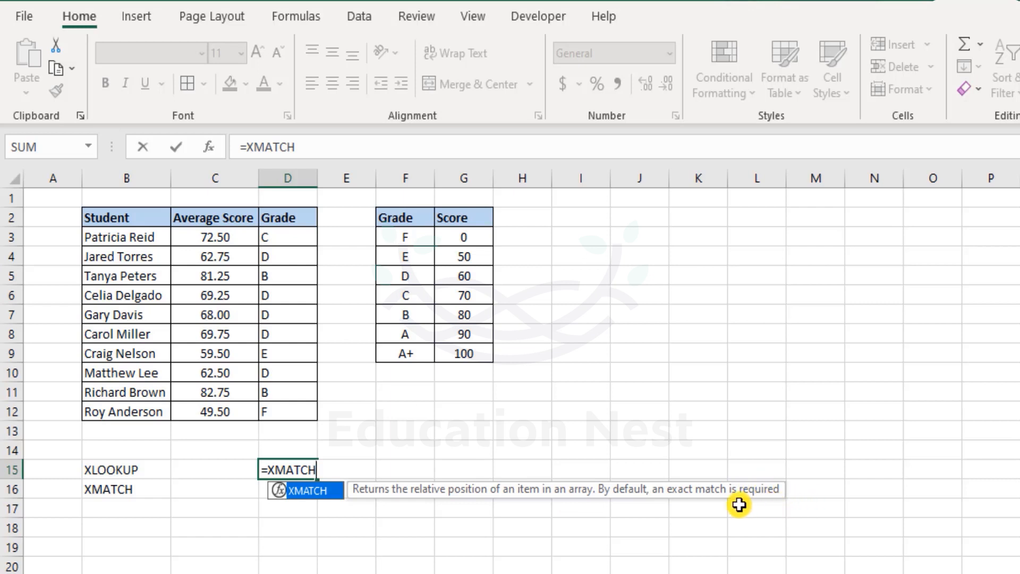
{"action": "type", "text": "("}
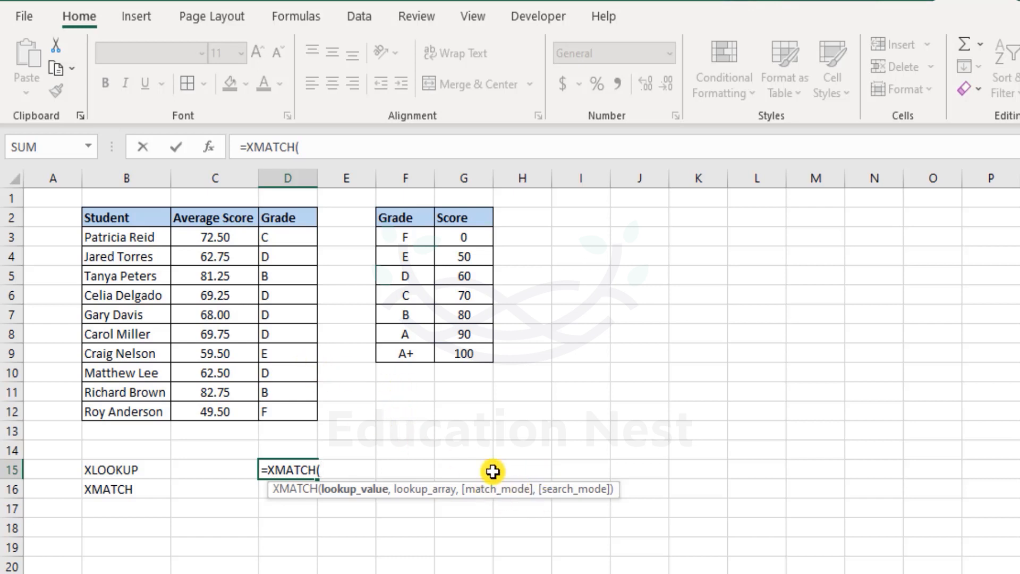
{"action": "left_click", "coordinate": [213, 236]}
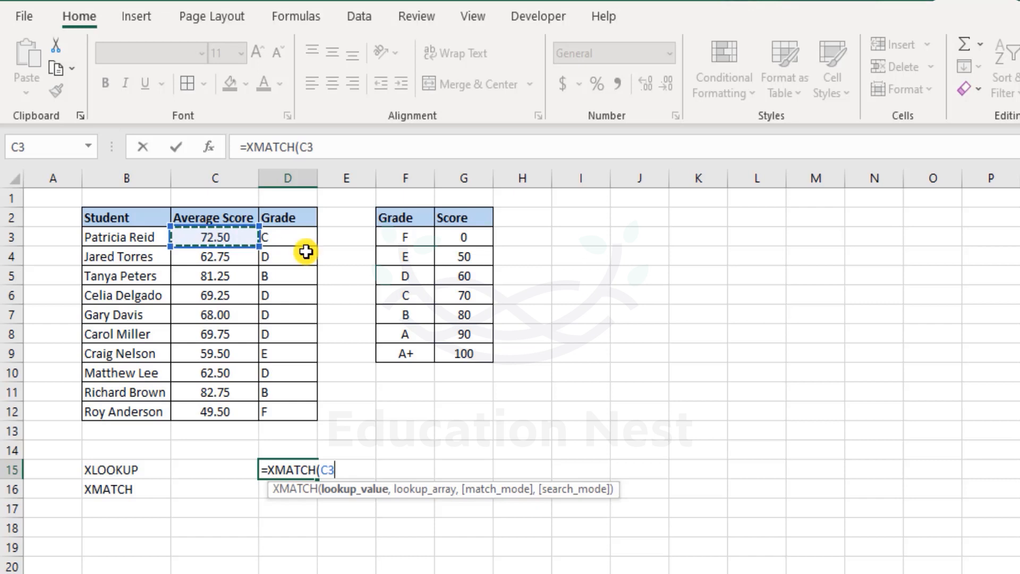
{"action": "type", "text": ","}
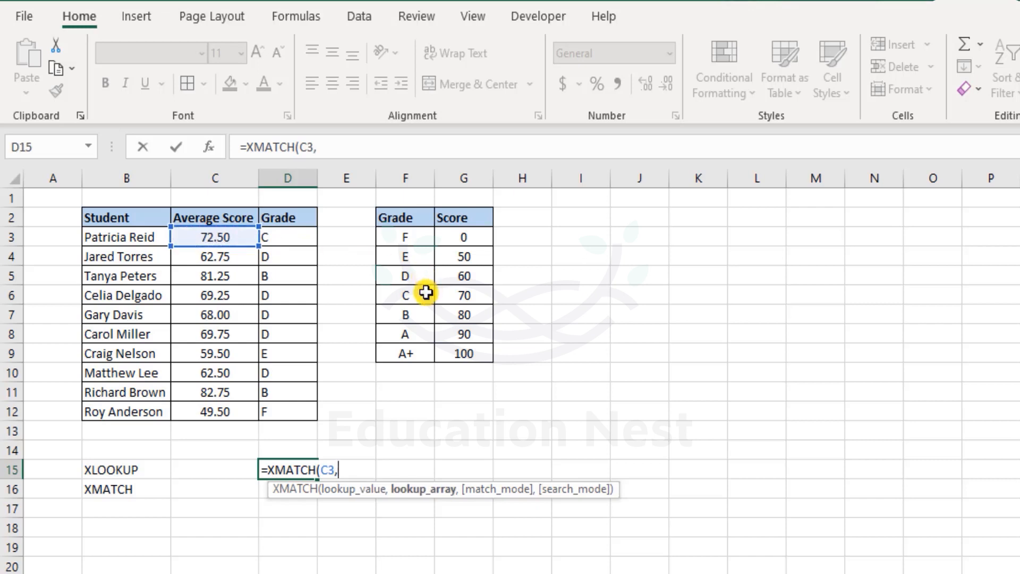
{"action": "left_click_drag", "start_coordinate": [456, 235], "coordinate": [454, 348]}
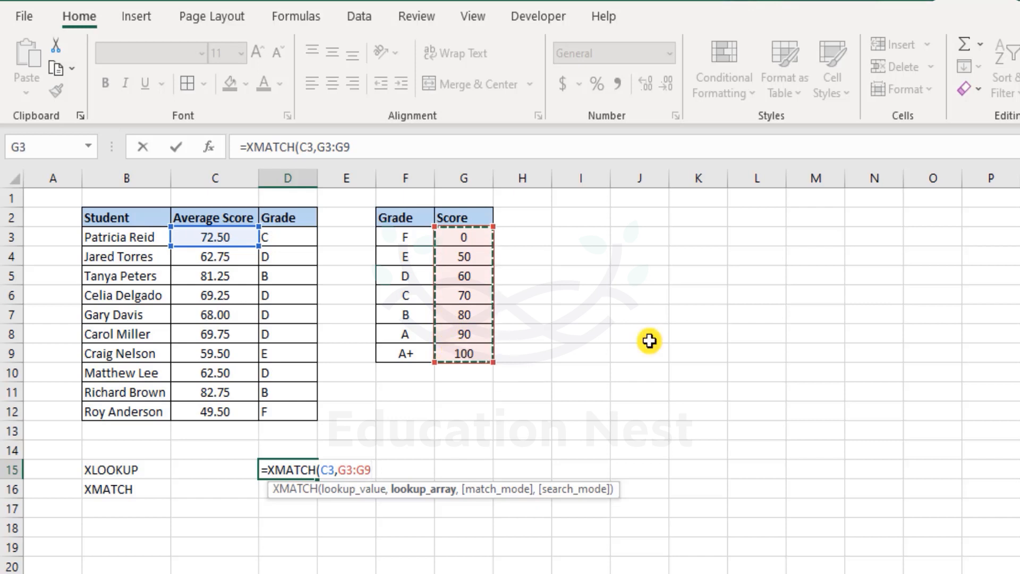
{"action": "type", "text": ","}
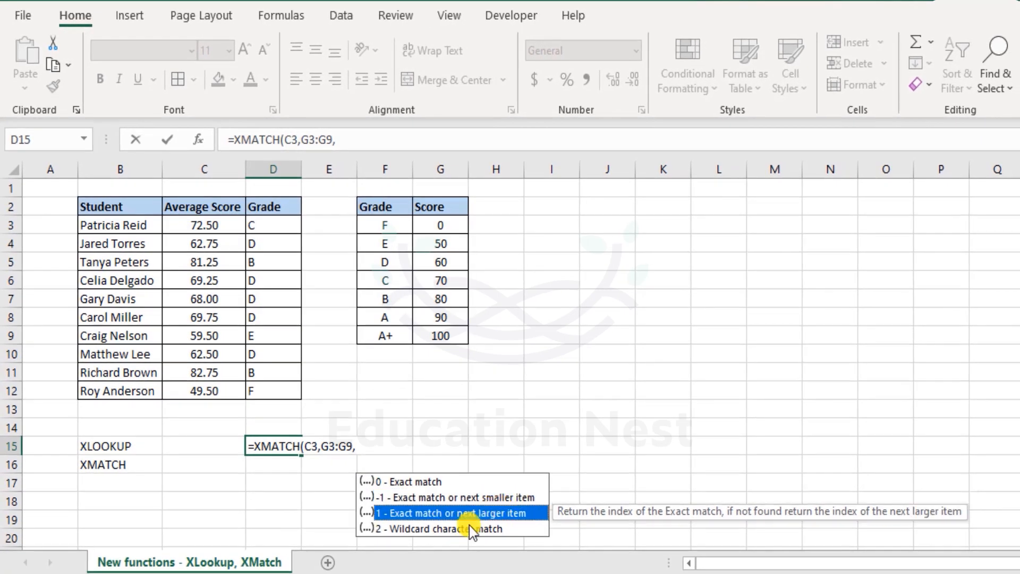
Add match mode -1 and search mode 1 to complete =XMATCH(C3,G3:G9,-1,1), returning 4
{"action": "double_click", "coordinate": [471, 500]}
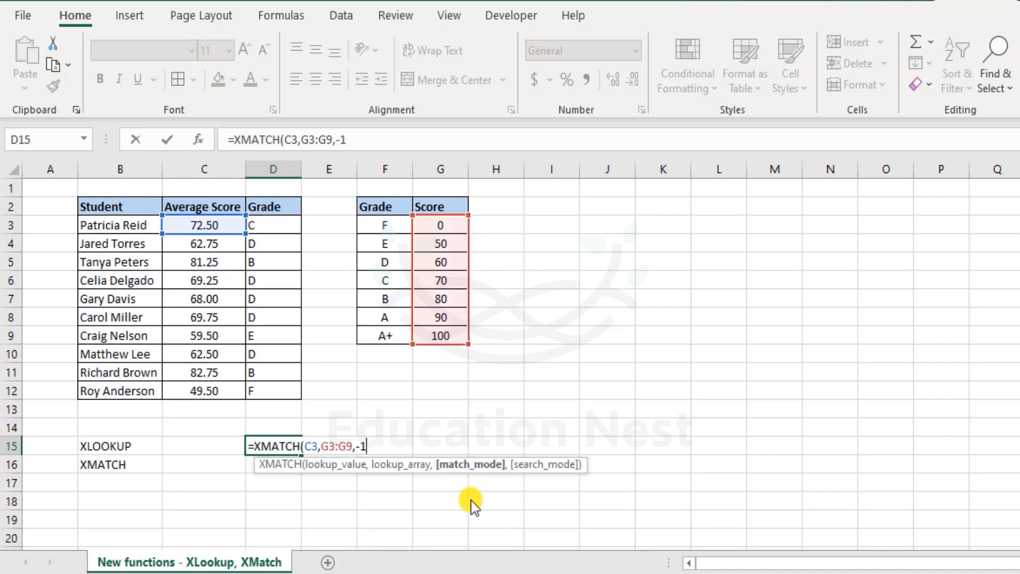
{"action": "type", "text": ","}
{"action": "key", "text": "Down"}
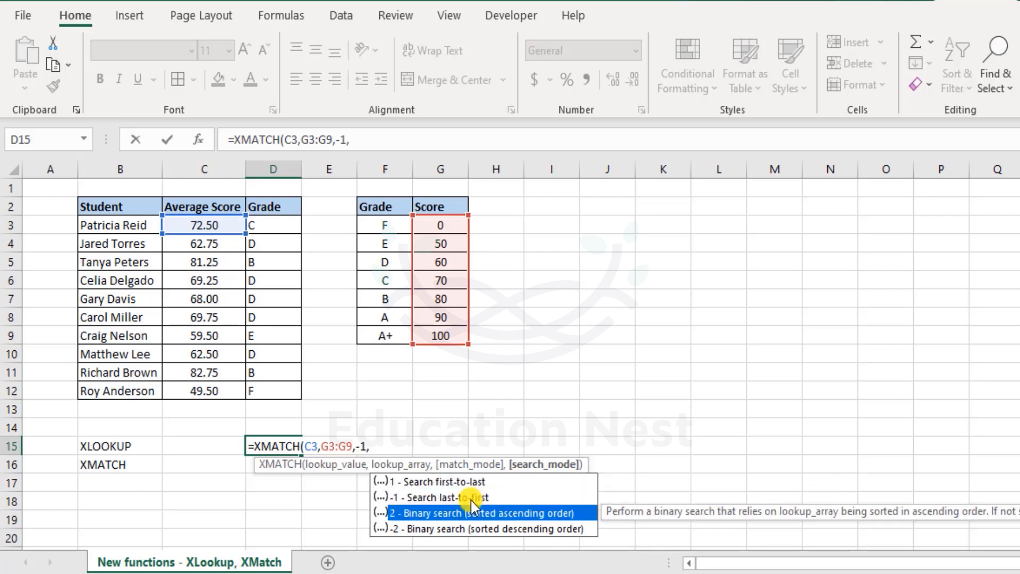
{"action": "key", "text": "Up"}
{"action": "key", "text": "Up"}
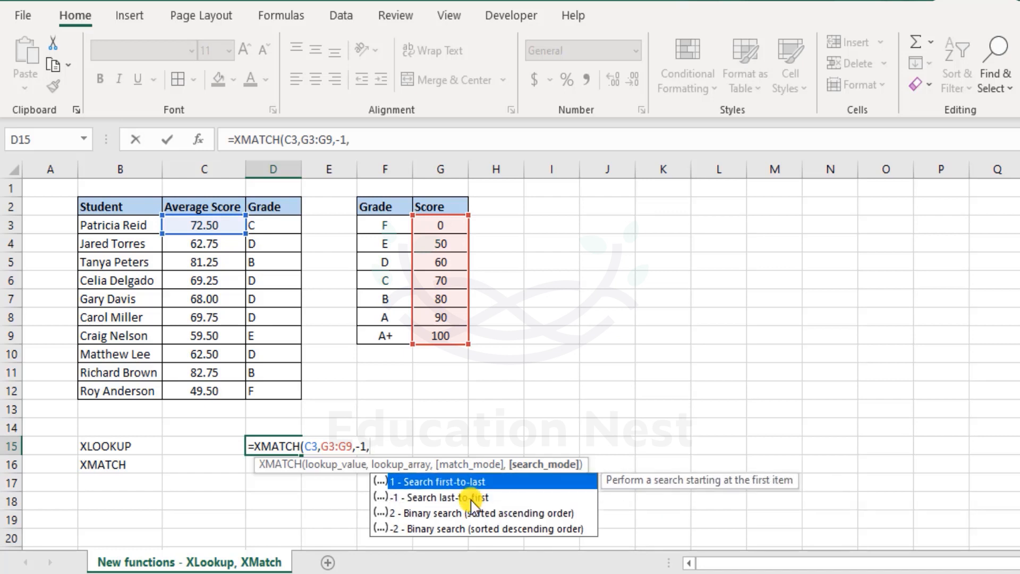
{"action": "key", "text": "Tab"}
{"action": "type", "text": ")"}
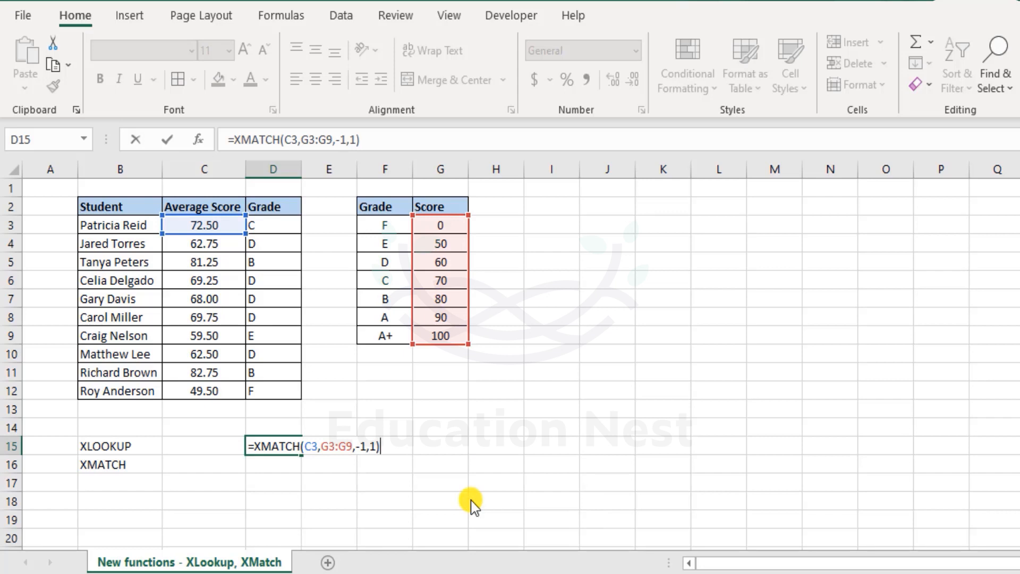
{"action": "key", "text": "Return"}
{"action": "key", "text": "Up"}
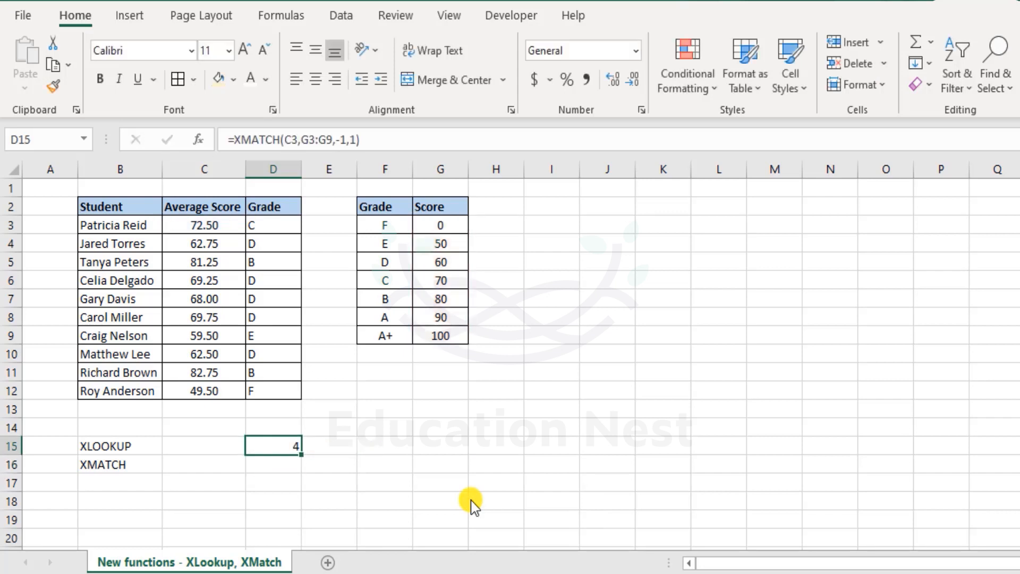
{"action": "left_click_drag", "start_coordinate": [419, 231], "coordinate": [434, 285]}
{"action": "left_click", "coordinate": [269, 442]}
{"action": "left_click_drag", "start_coordinate": [224, 298], "coordinate": [293, 311]}
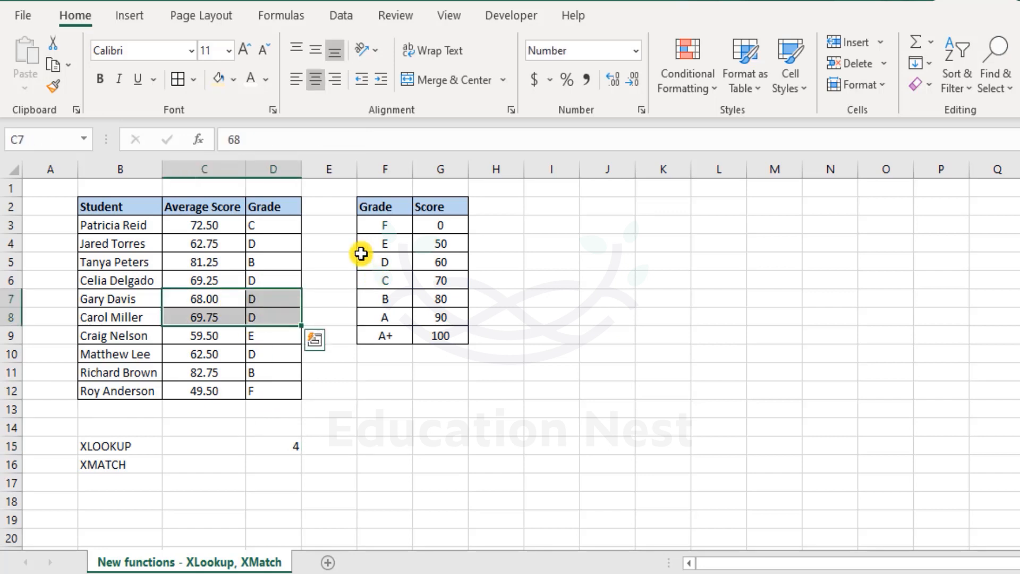
{"action": "left_click", "coordinate": [272, 222]}
{"action": "left_click_drag", "start_coordinate": [273, 222], "coordinate": [249, 212]}
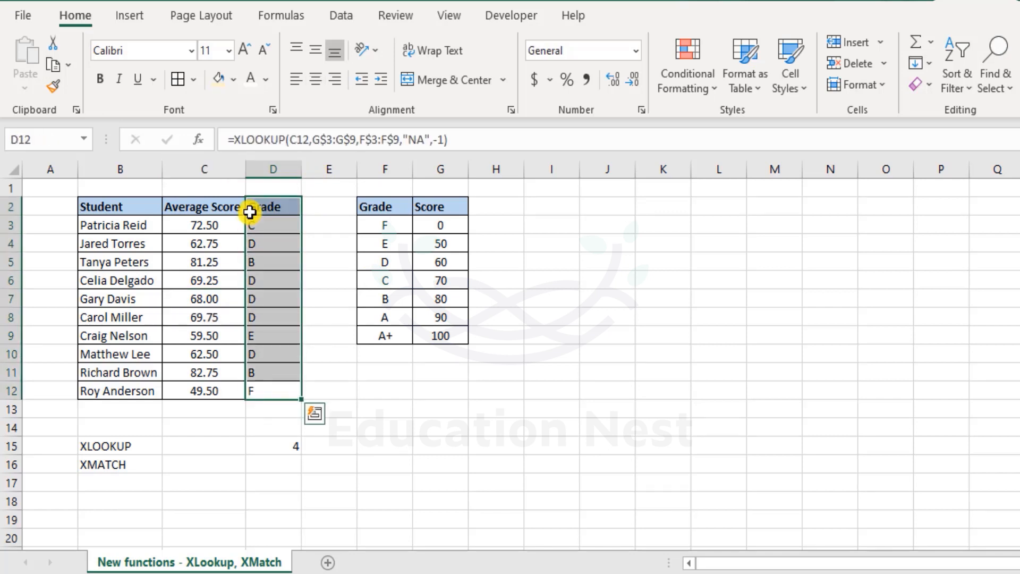
{"action": "left_click", "coordinate": [139, 465]}
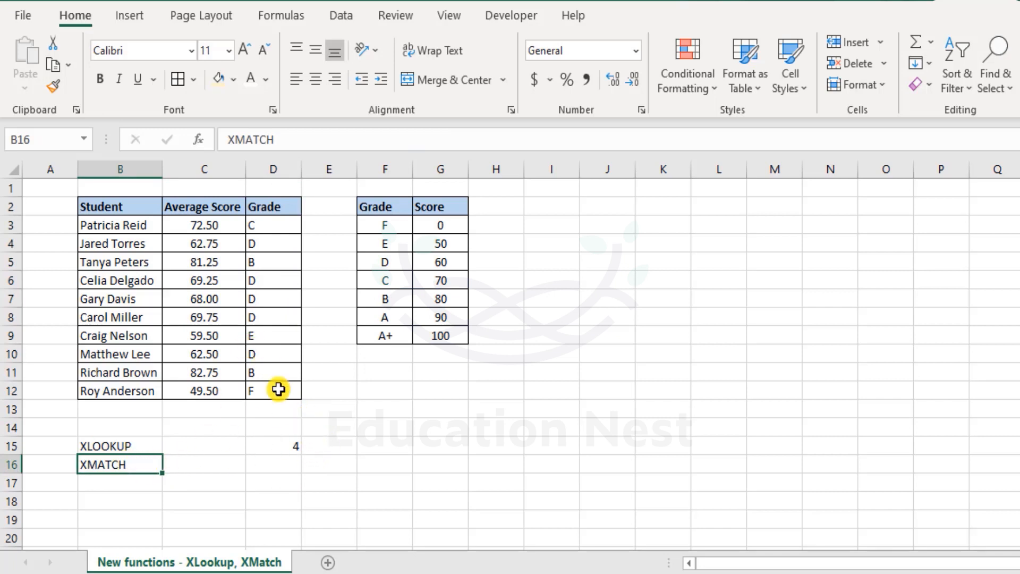
{"action": "left_click_drag", "start_coordinate": [266, 394], "coordinate": [258, 224]}
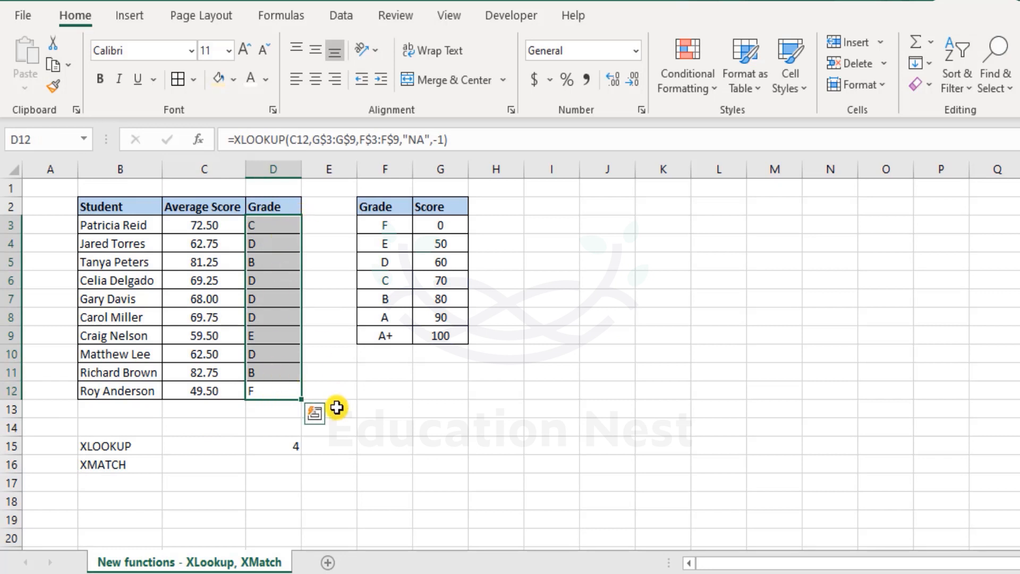
{"action": "double_click", "coordinate": [285, 446]}
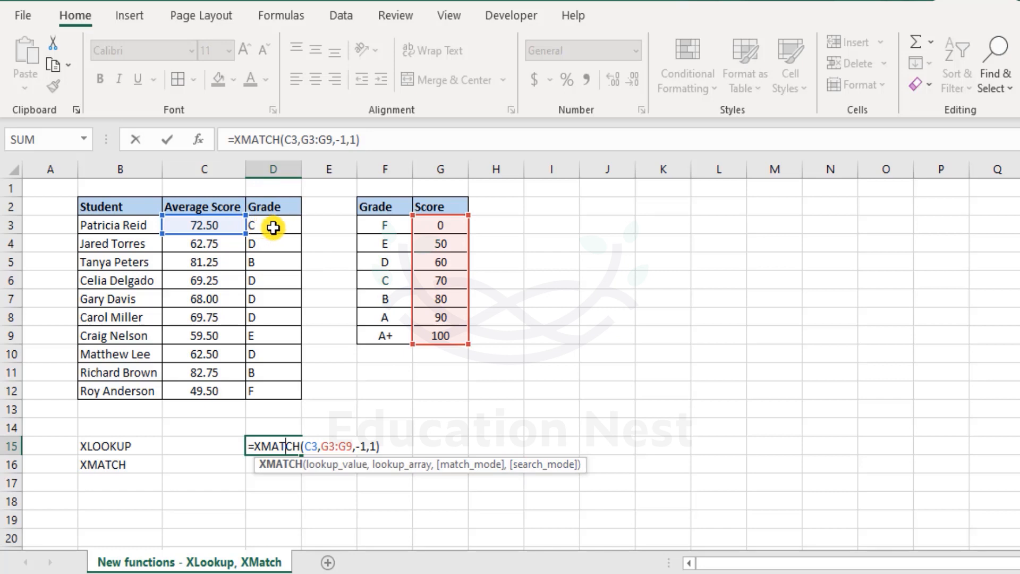
{"action": "key", "text": "ctrl+Return"}
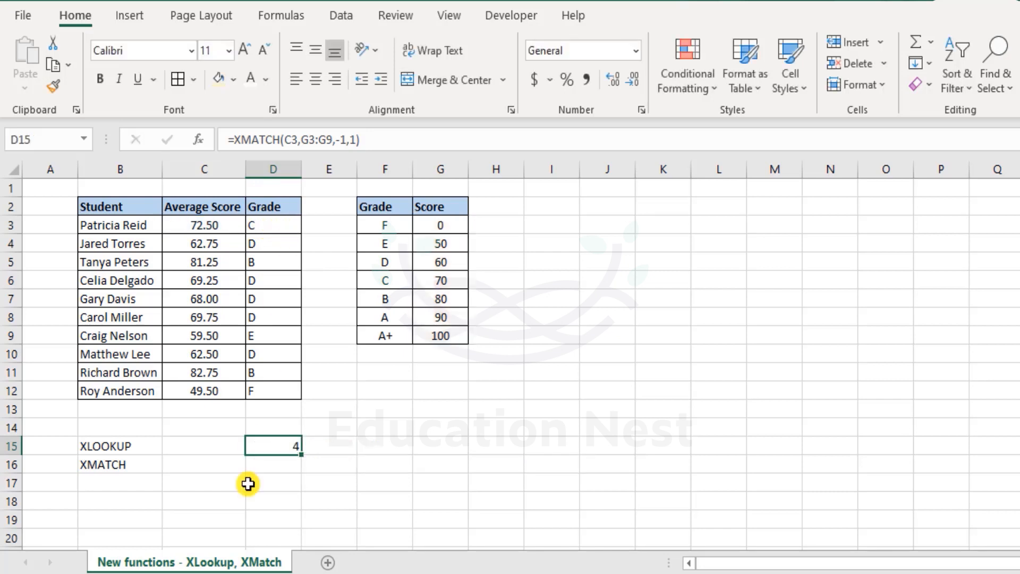
{"action": "left_click", "coordinate": [138, 448]}
{"action": "left_click", "coordinate": [134, 465]}
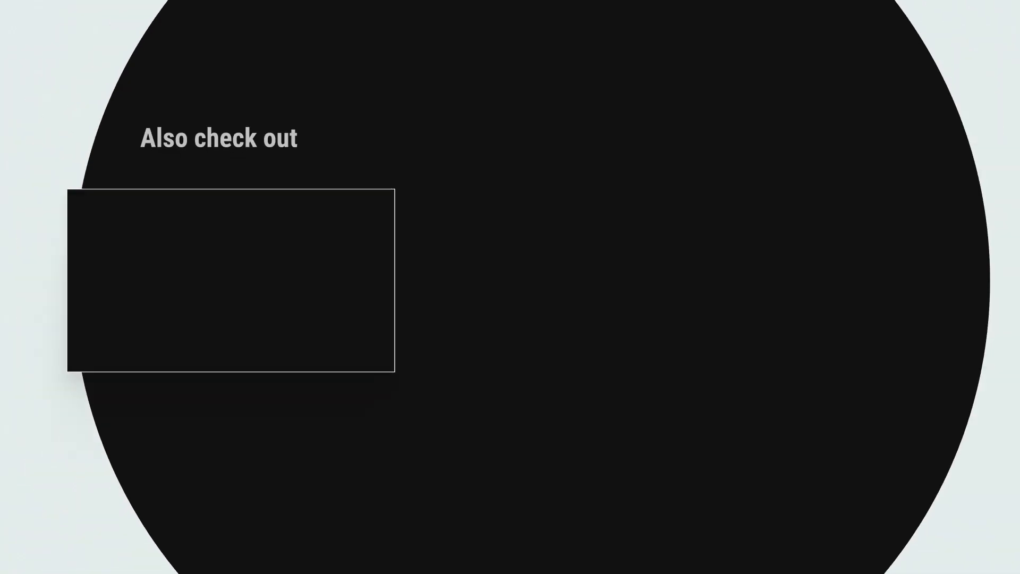